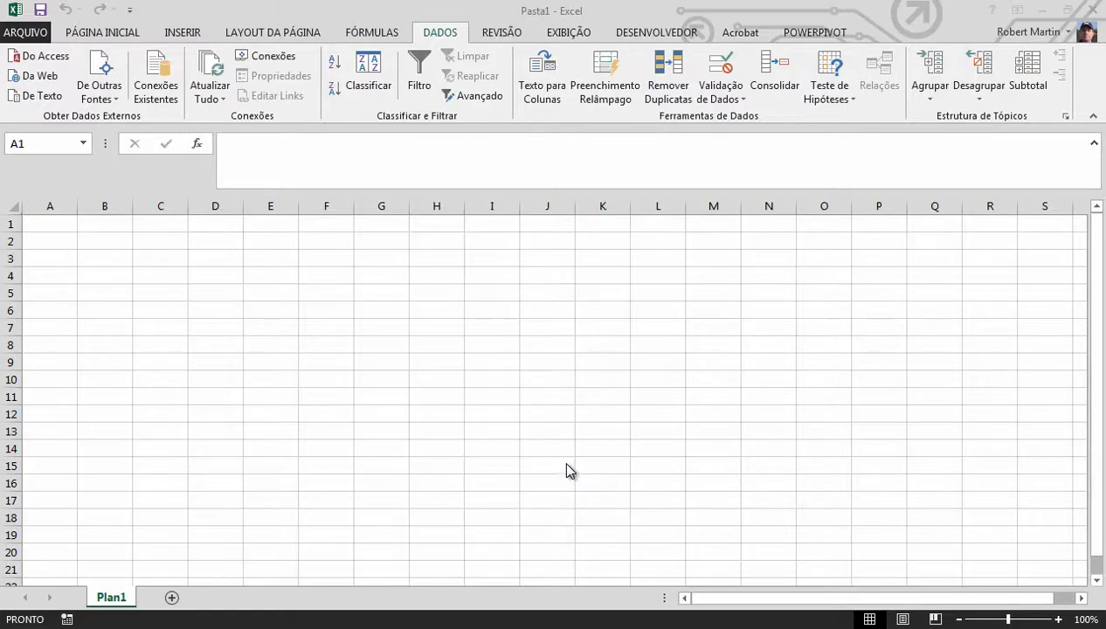
# Search the Windows Control Panel for "odbc" and open the ODBC data source configuration tool
pyautogui.click(10, 620)
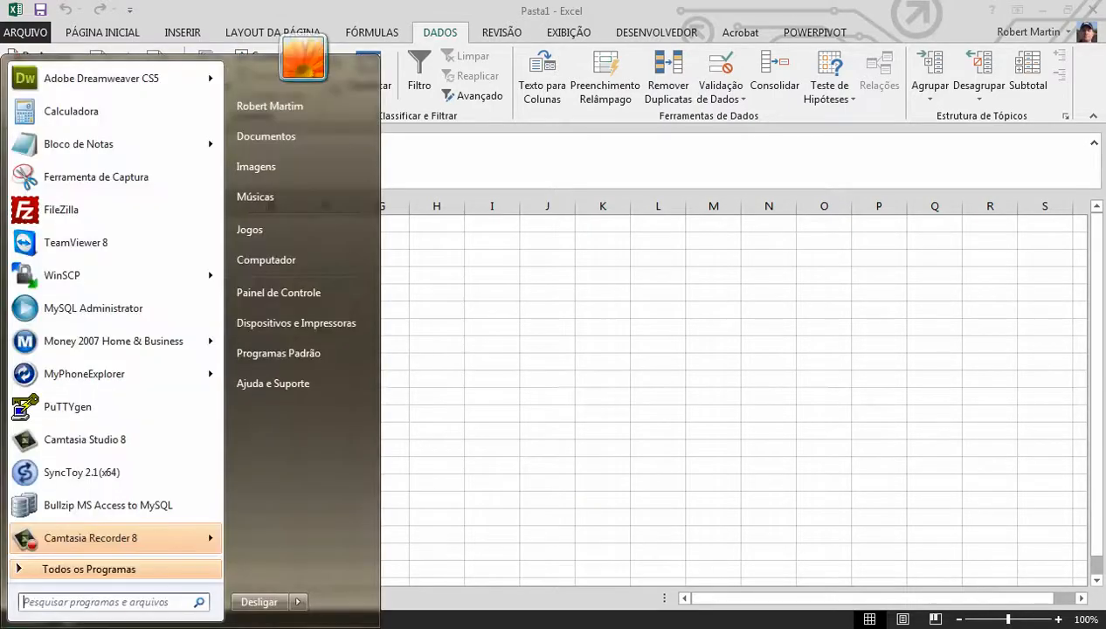
pyautogui.click(307, 289)
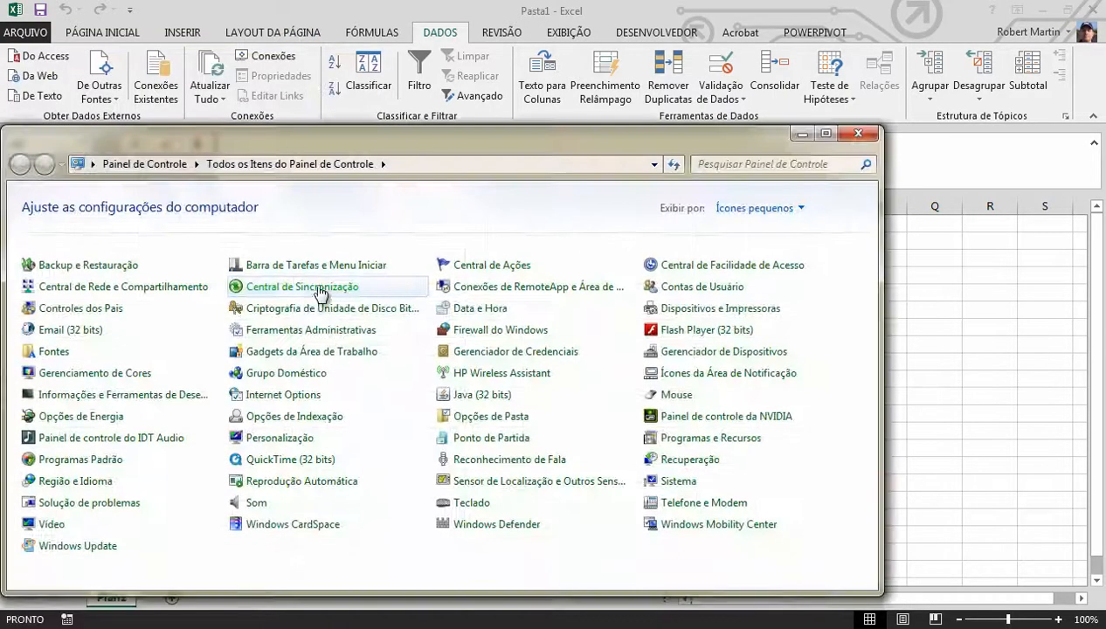
pyautogui.click(730, 161)
pyautogui.write('o')
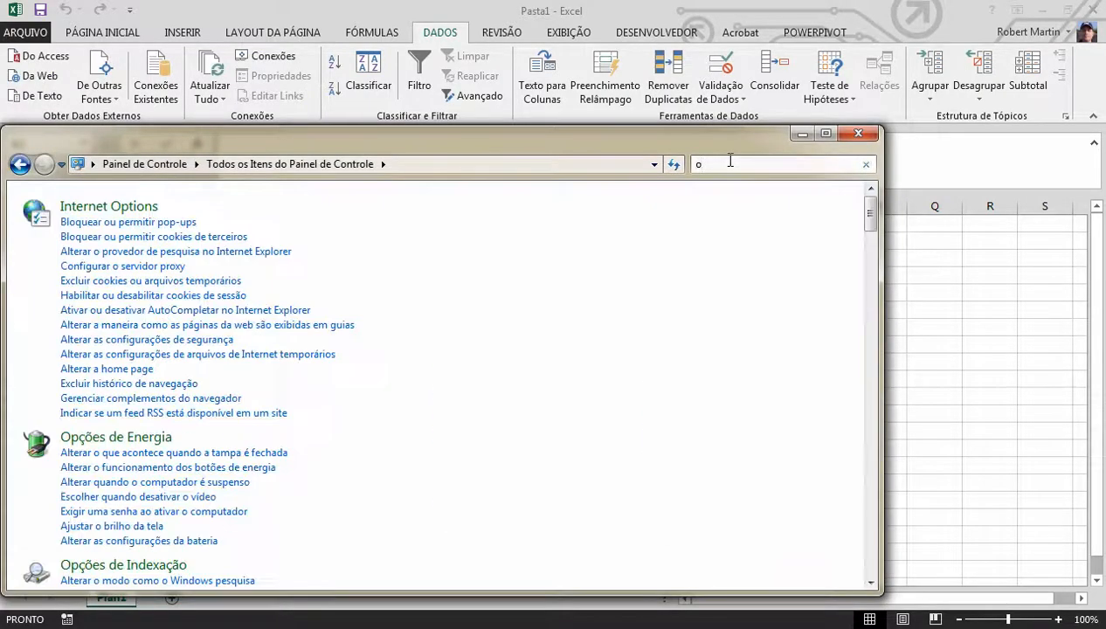
pyautogui.doubleClick(730, 161)
pyautogui.write('odbc')
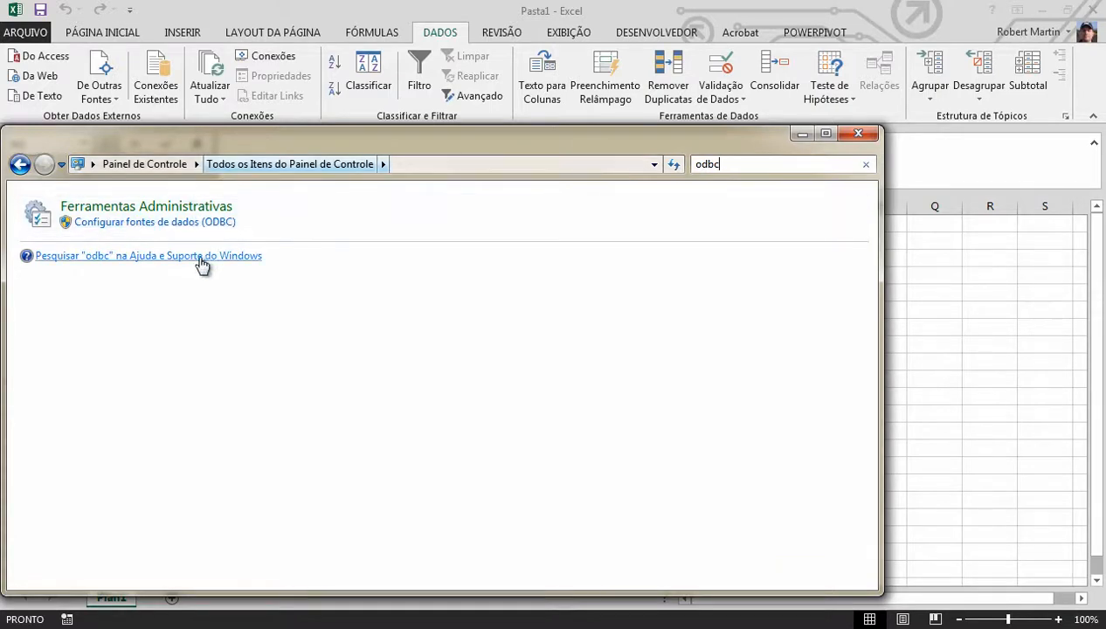
pyautogui.click(188, 223)
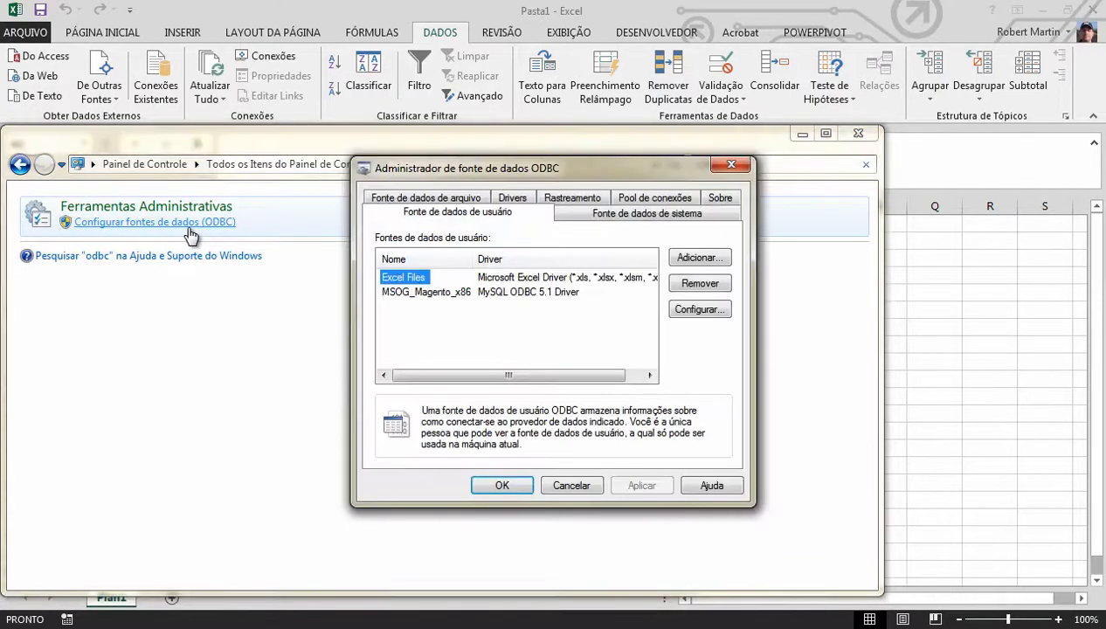
# Show the system data sources in the ODBC administrator and close the Control Panel window behind it
pyautogui.click(587, 222)
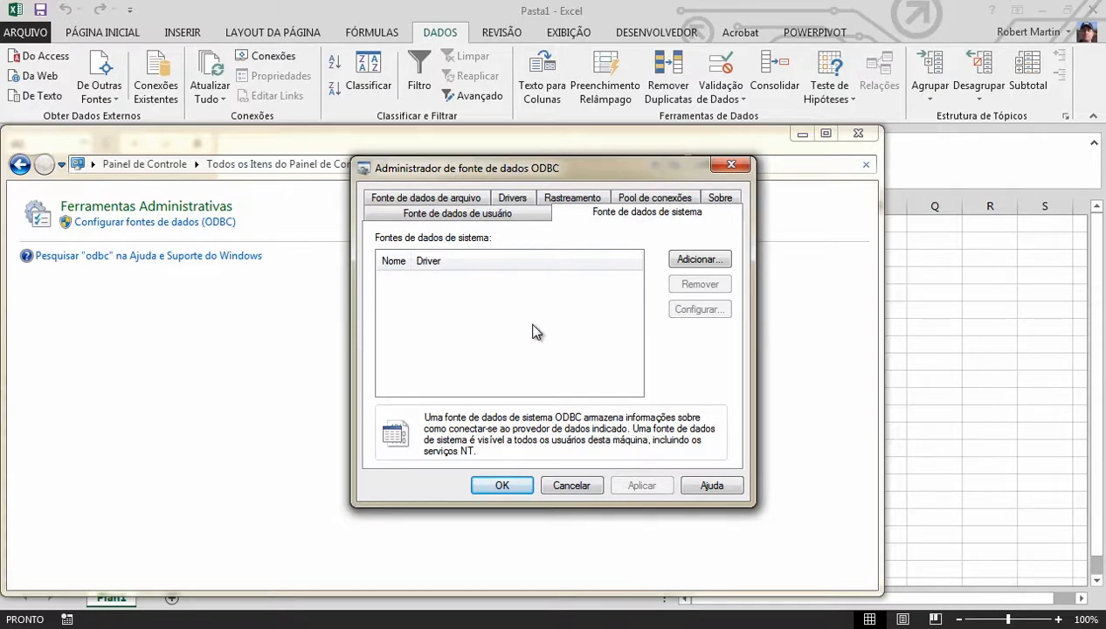
pyautogui.click(859, 136)
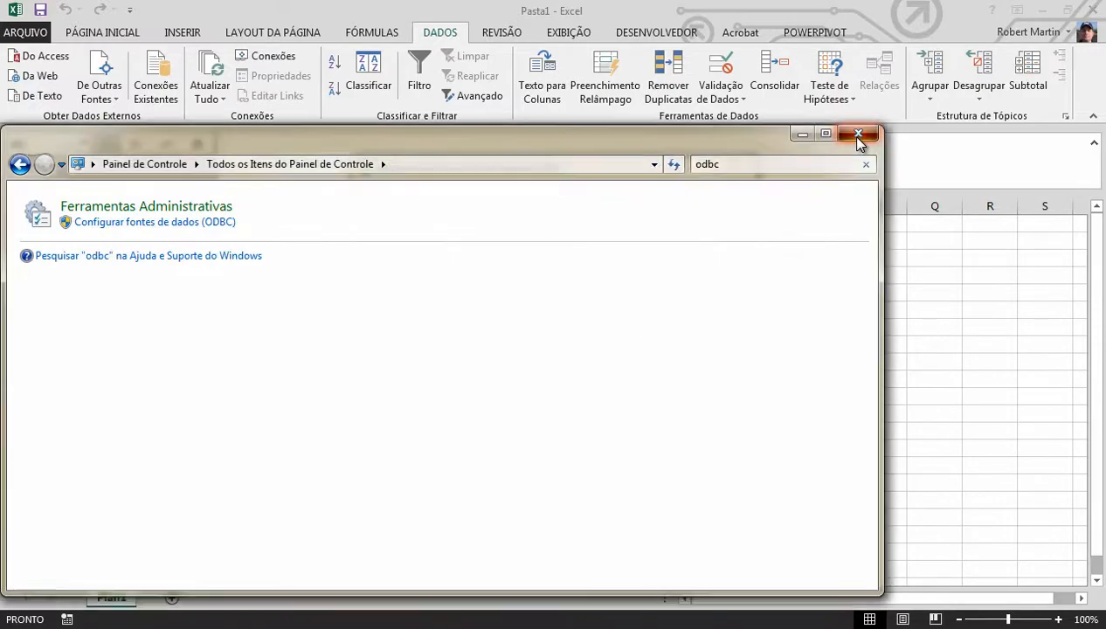
pyautogui.click(859, 136)
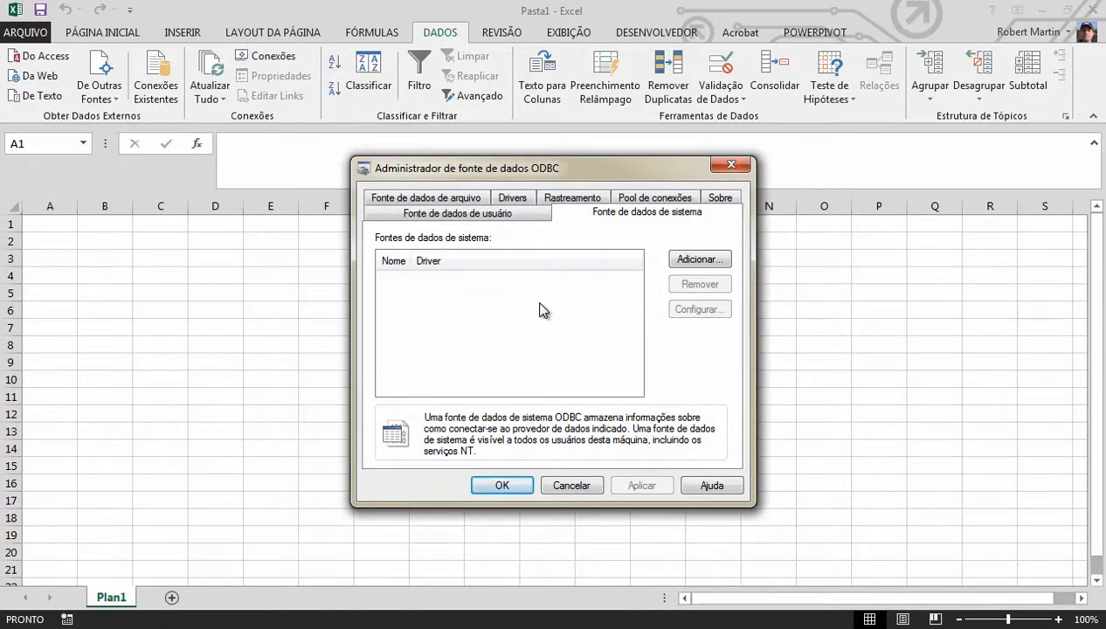
# Start a new system data source that uses the SQL Server Native Client 11.0 driver
pyautogui.click(680, 262)
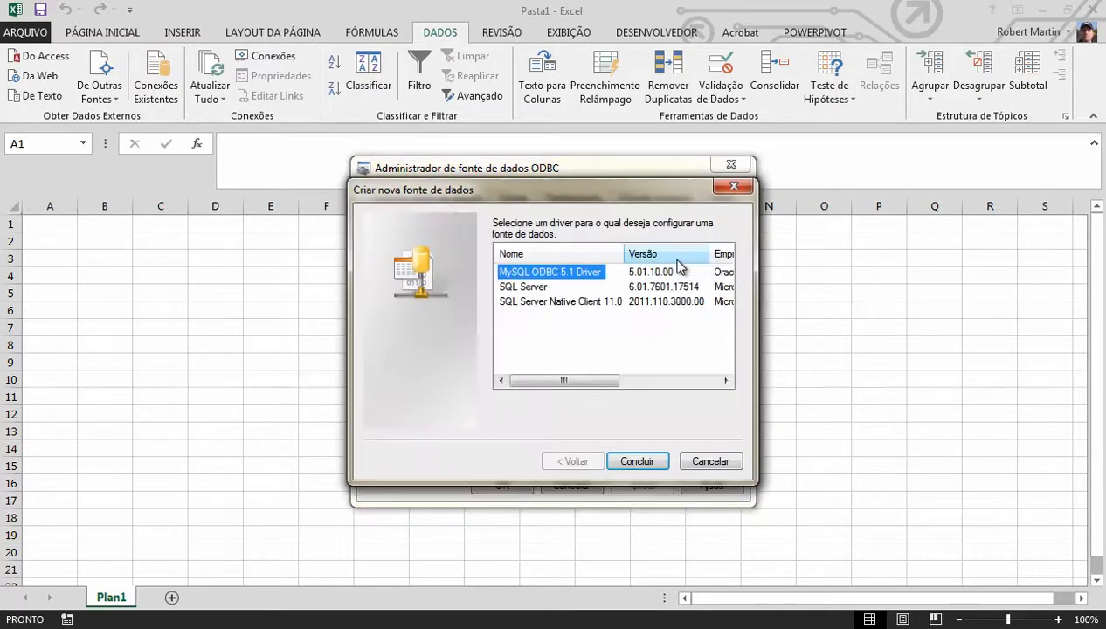
pyautogui.click(541, 301)
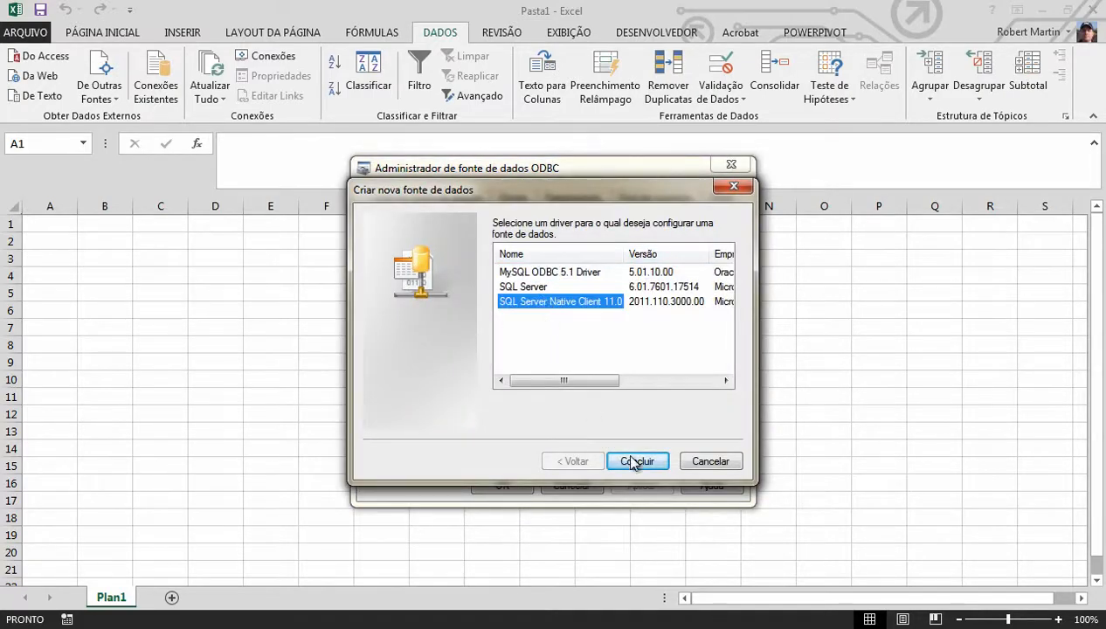
pyautogui.click(637, 460)
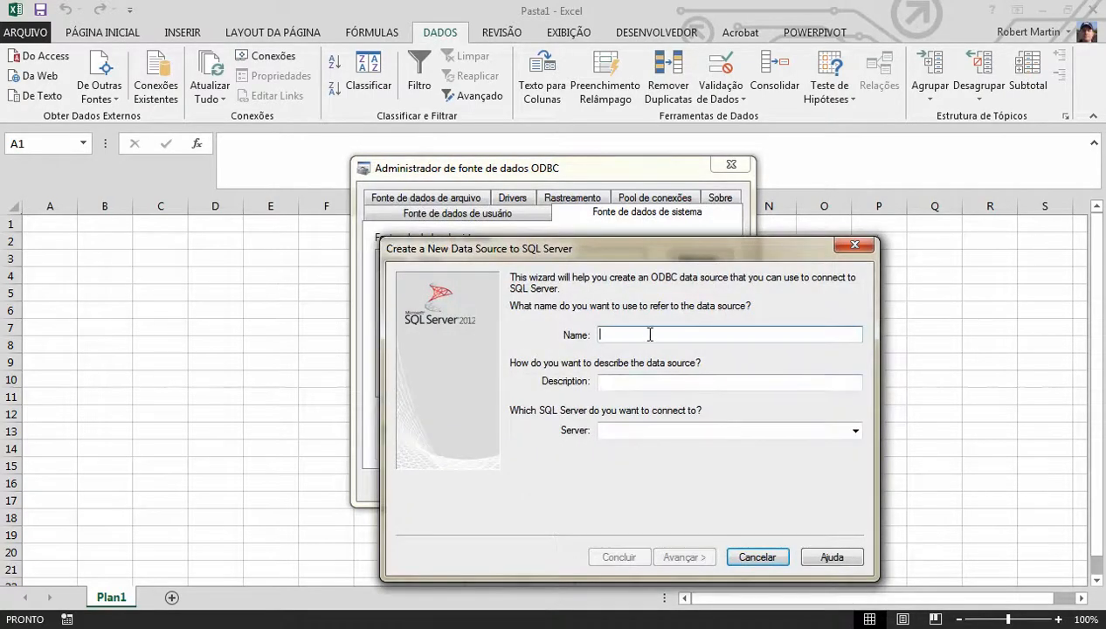
# Name the data source DSN_AdventureWorksx64, connect it to the server RFM-DV7\MSOG_SQLSERVER, and continue to the authentication settings
pyautogui.write('DSN')
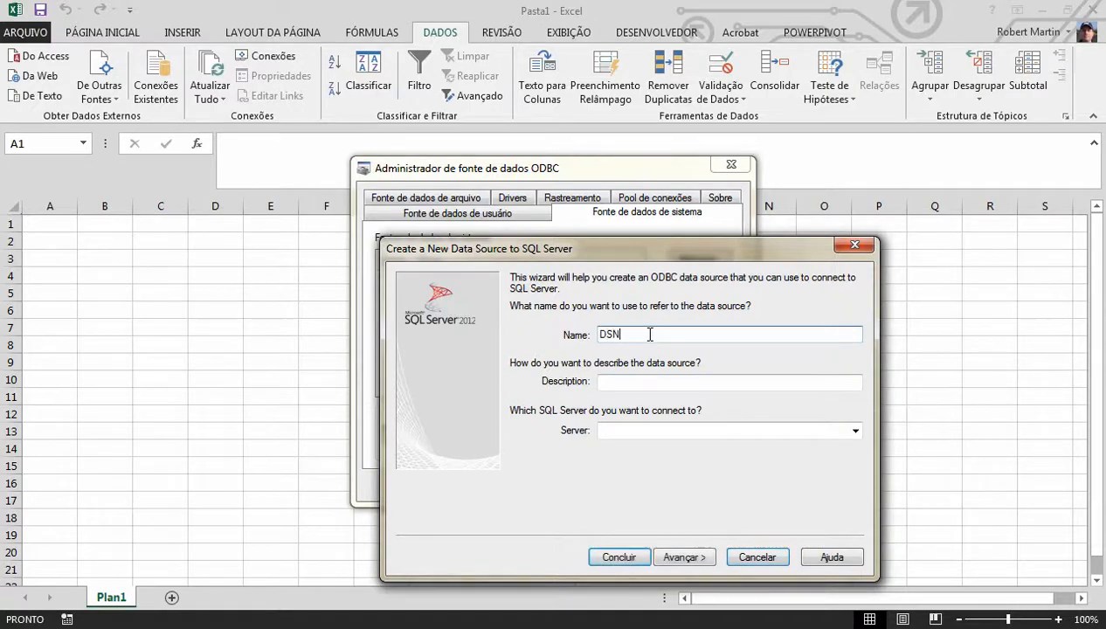
pyautogui.write('_AdventureW')
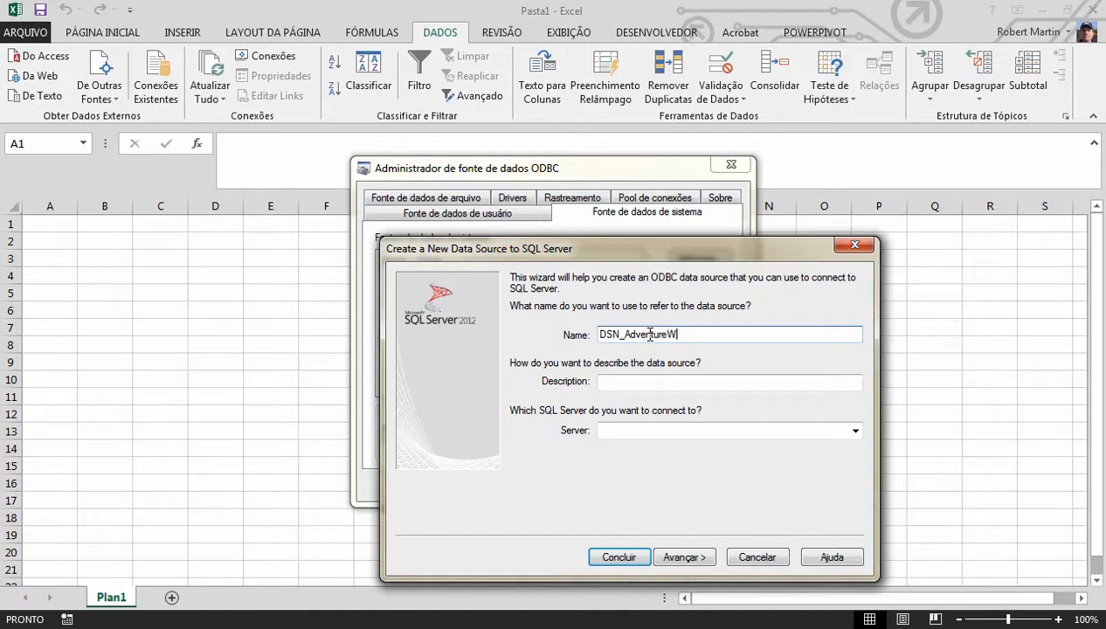
pyautogui.write('orksx64')
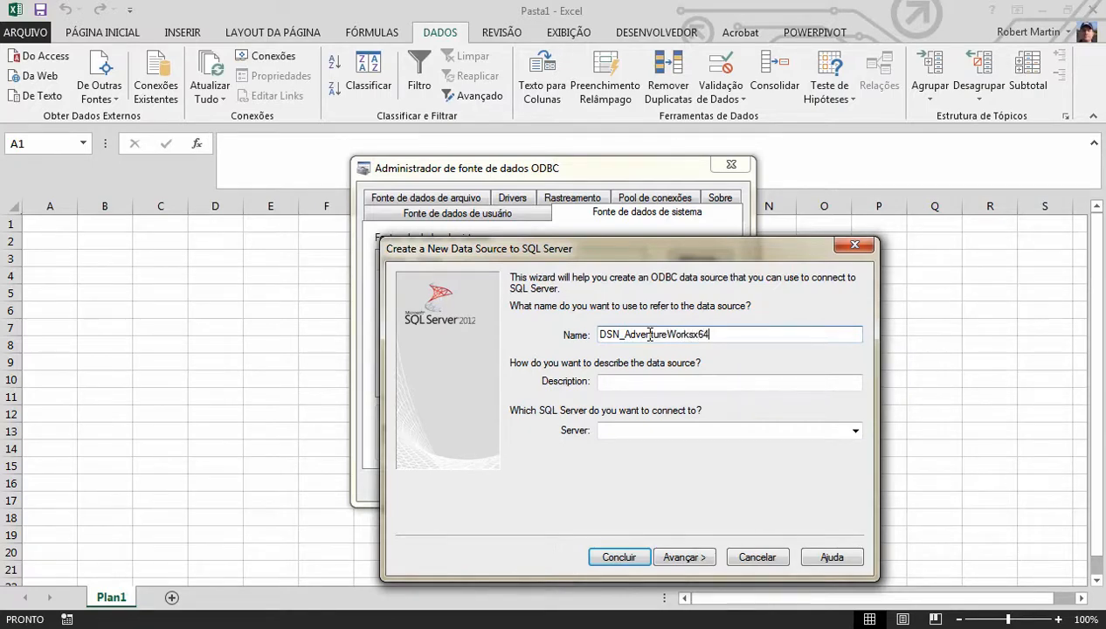
pyautogui.click(854, 432)
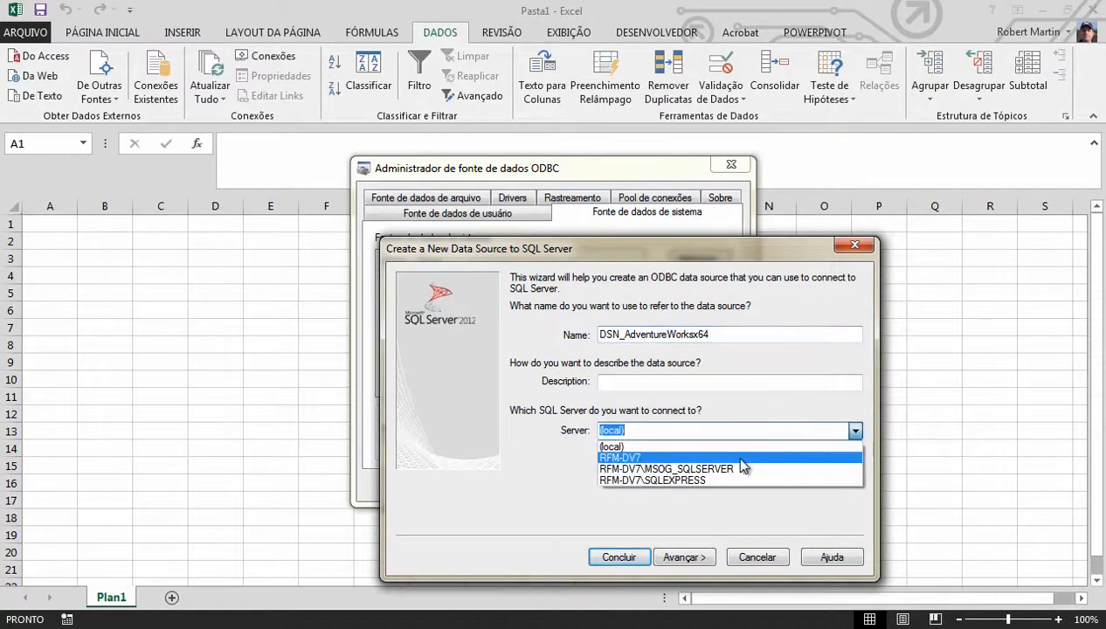
pyautogui.click(732, 471)
pyautogui.click(681, 557)
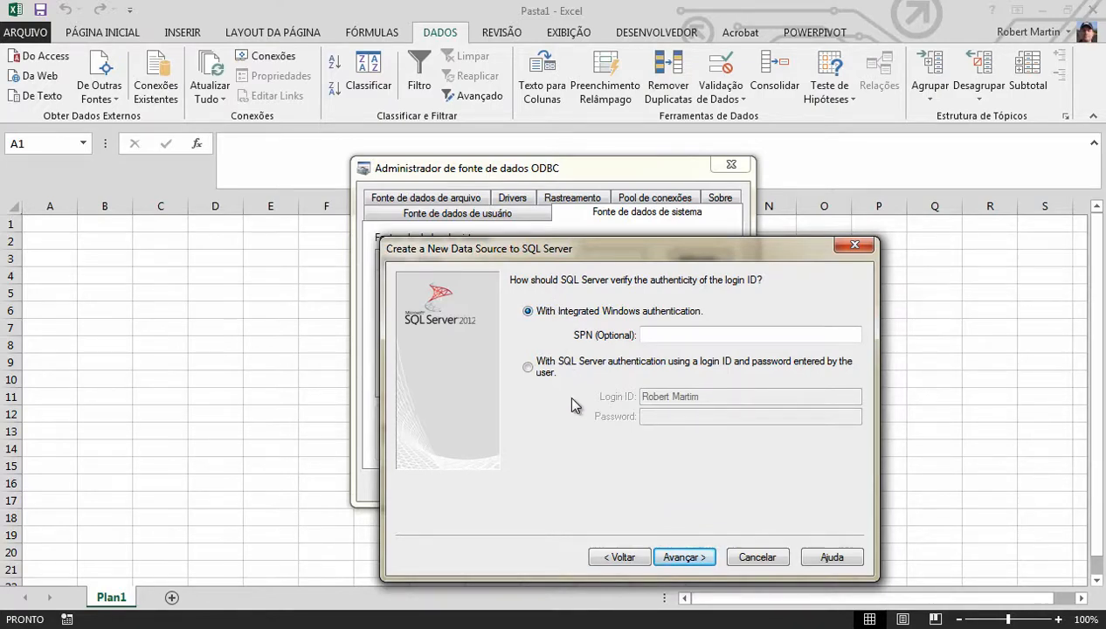
# Look at the SQL Server login option, return to Integrated Windows authentication, and continue to the database settings
pyautogui.click(556, 367)
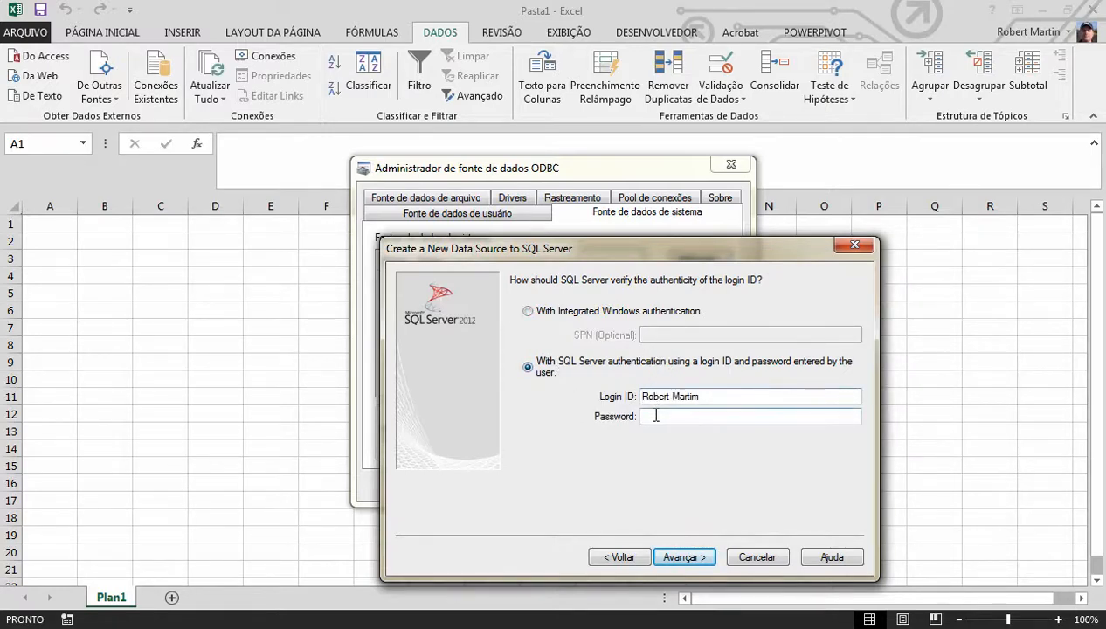
pyautogui.click(654, 417)
pyautogui.click(578, 313)
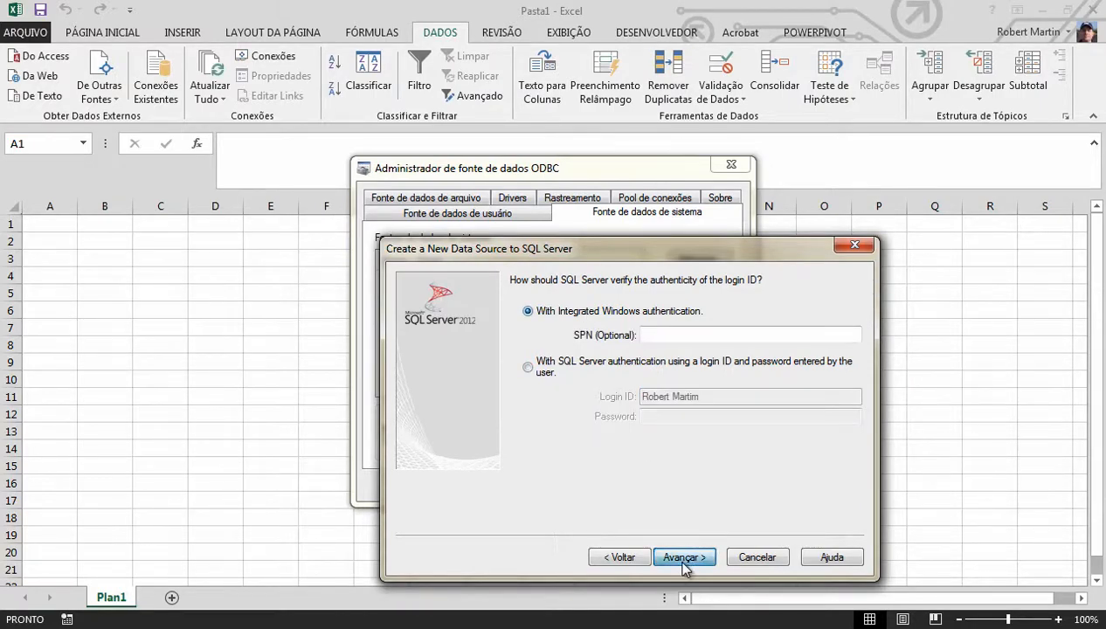
pyautogui.click(684, 559)
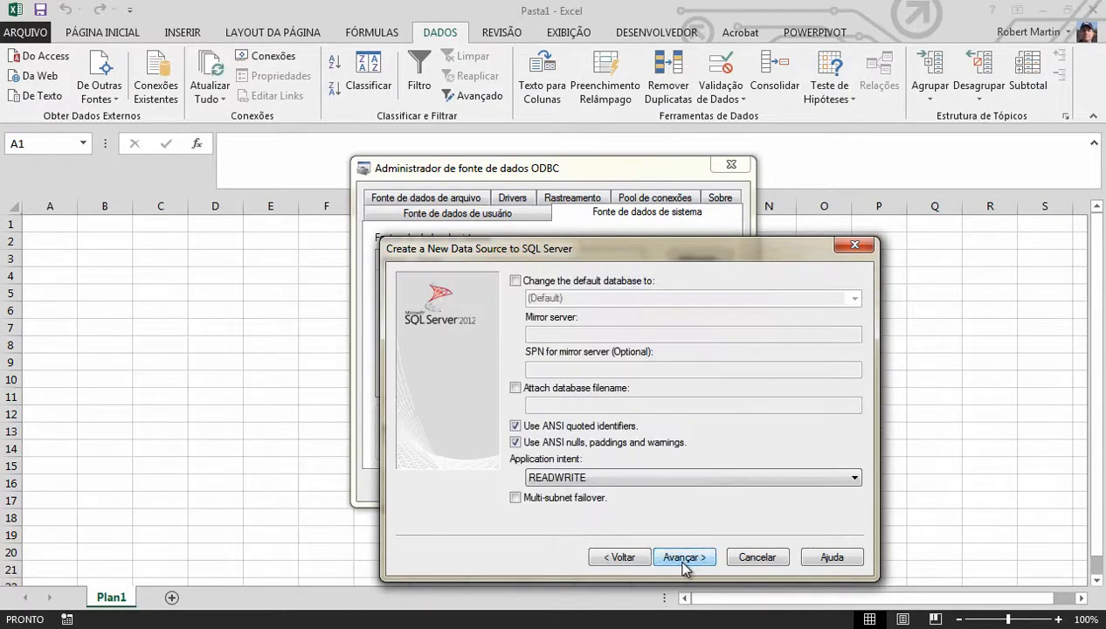
# Change the default database to AdventureWorks2012, keep the application intent at READWRITE, and continue
pyautogui.click(562, 281)
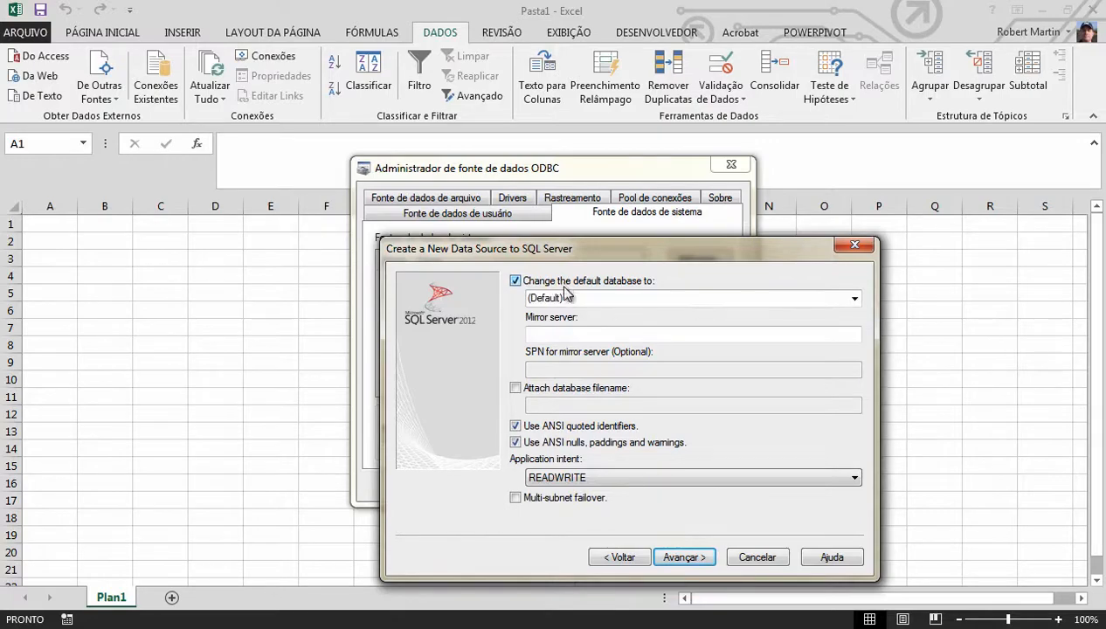
pyautogui.click(856, 302)
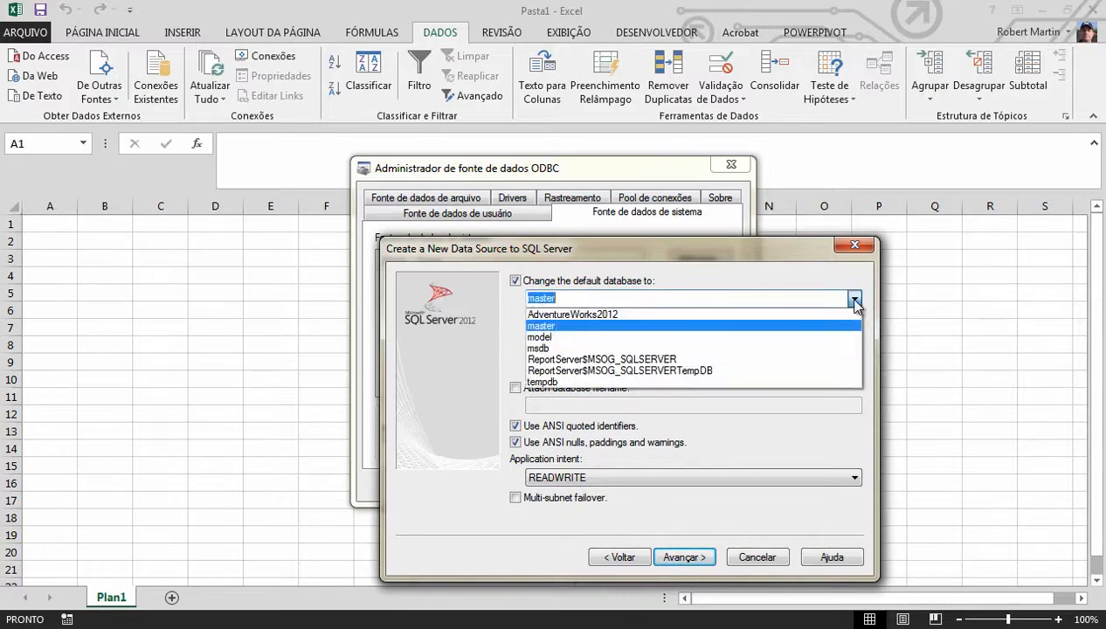
pyautogui.click(610, 315)
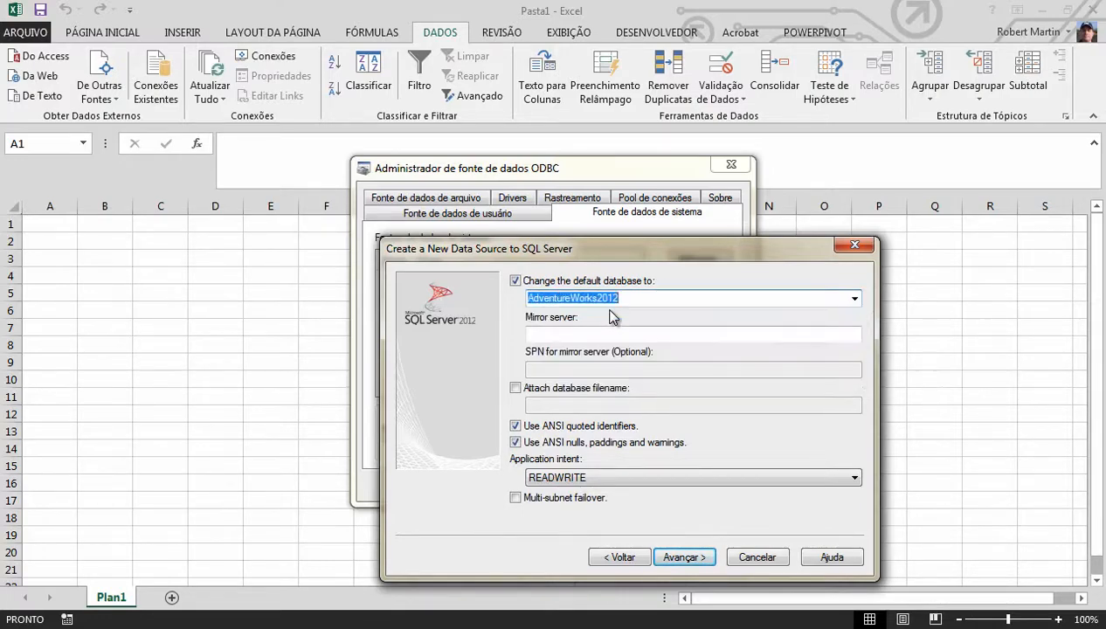
pyautogui.click(603, 477)
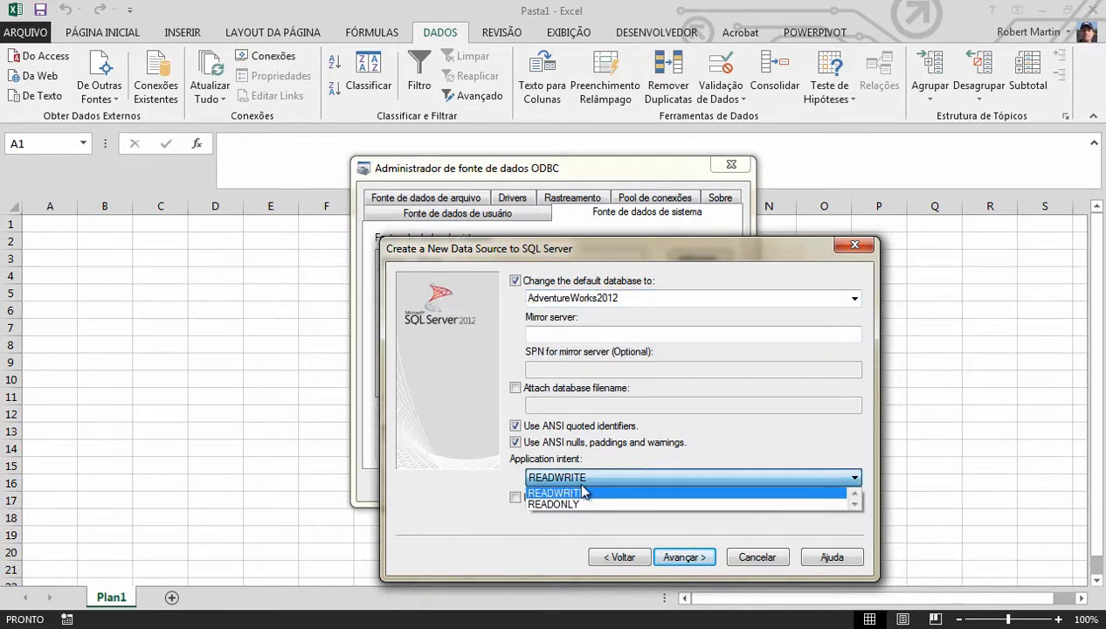
pyautogui.click(583, 492)
pyautogui.click(684, 558)
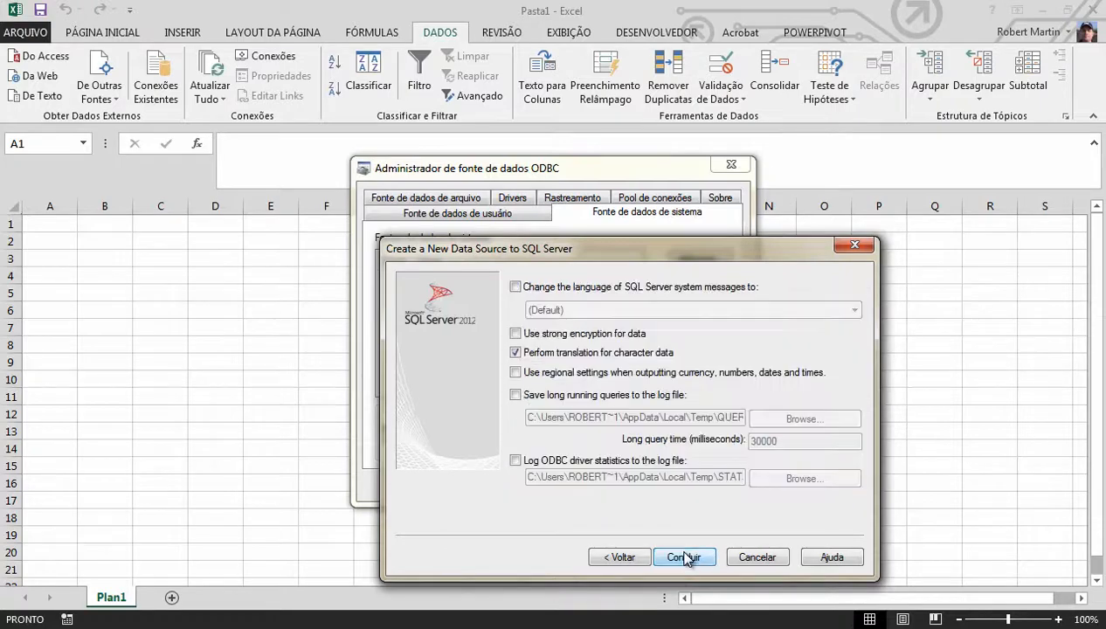
# Finish the wizard with its remaining default options, test the data source, and save it, closing the ODBC administrator
pyautogui.click(683, 558)
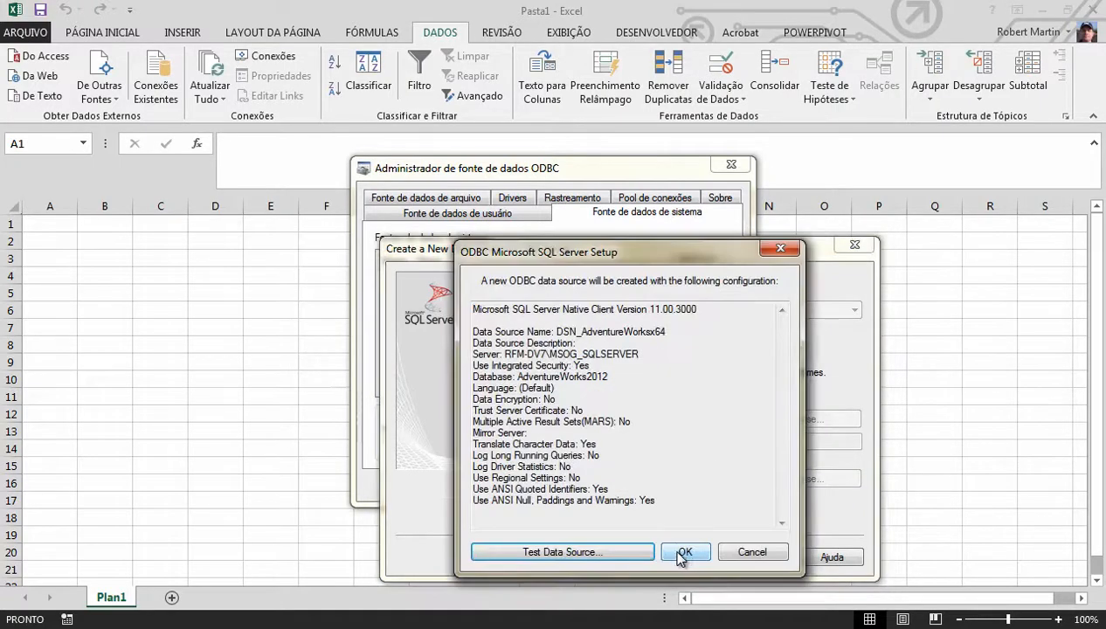
pyautogui.click(610, 554)
pyautogui.click(610, 554)
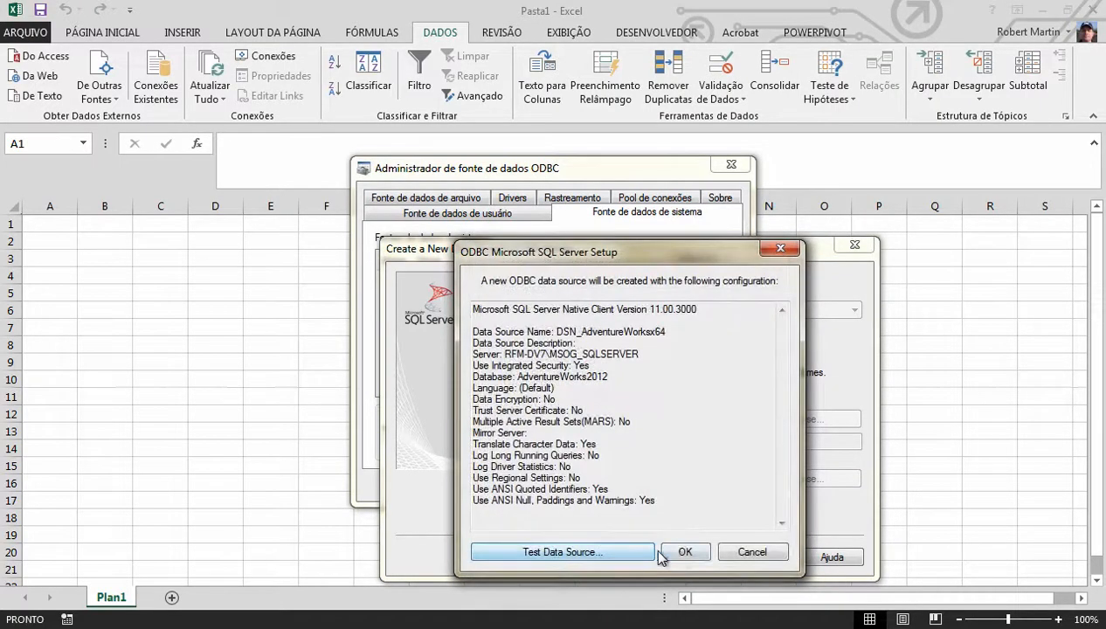
pyautogui.click(684, 555)
pyautogui.click(503, 485)
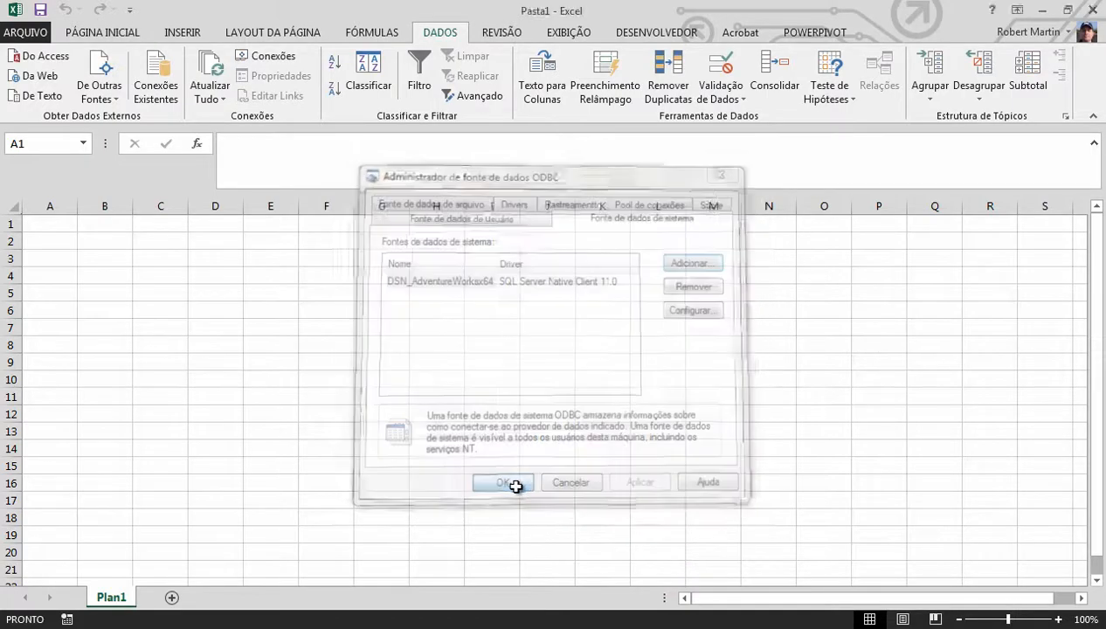
# From cell D2, check which databases Microsoft Query offers as data sources and cancel the selection
pyautogui.click(232, 251)
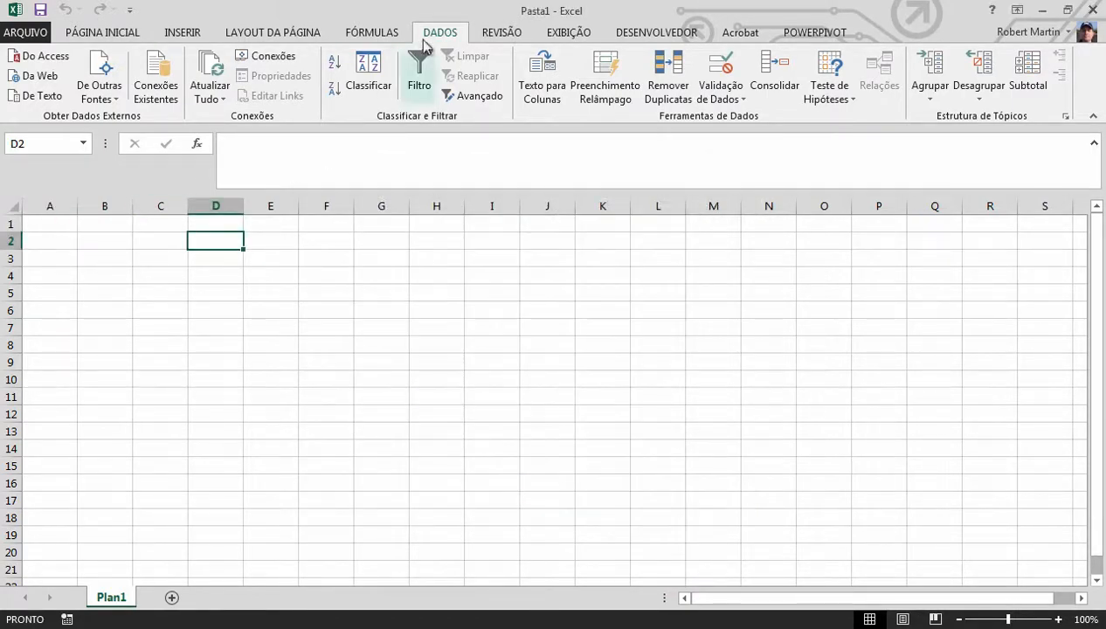
pyautogui.click(111, 98)
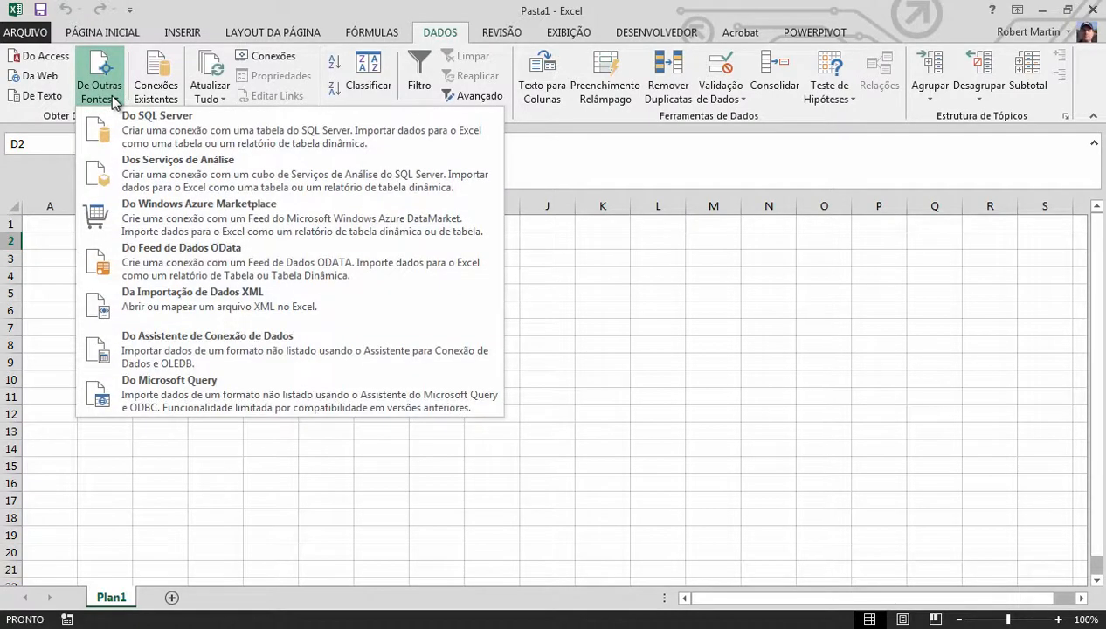
pyautogui.click(168, 407)
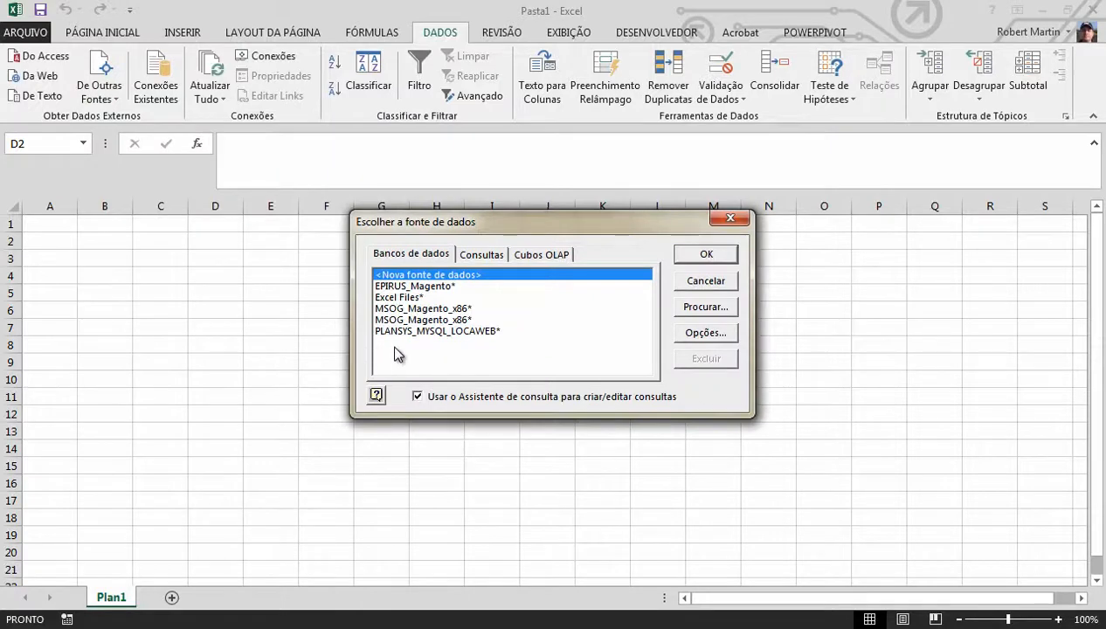
pyautogui.click(406, 298)
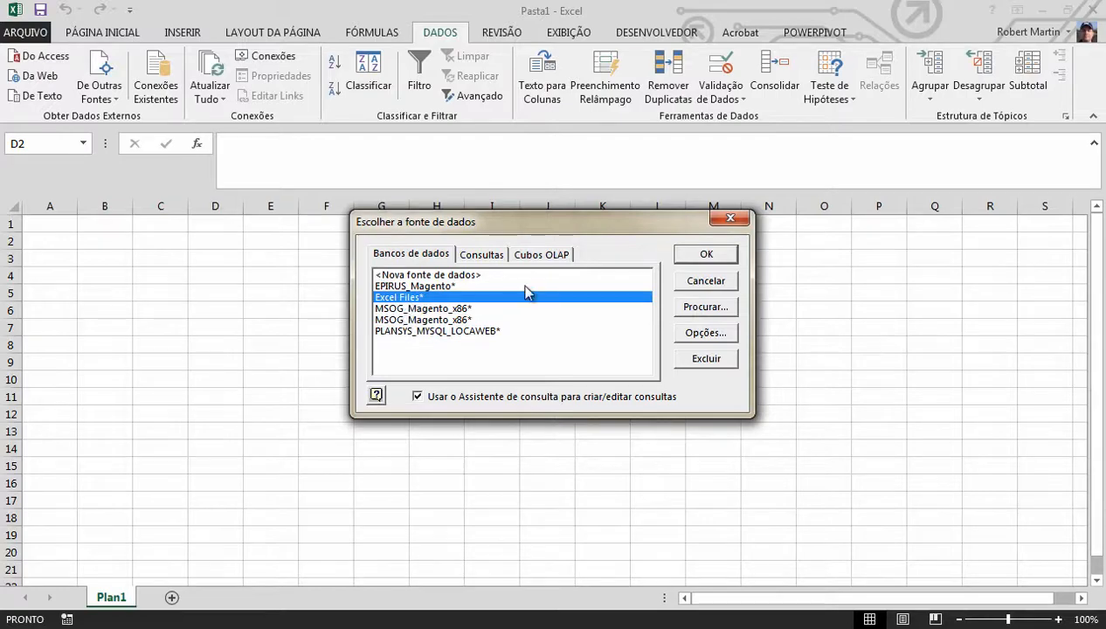
pyautogui.click(706, 281)
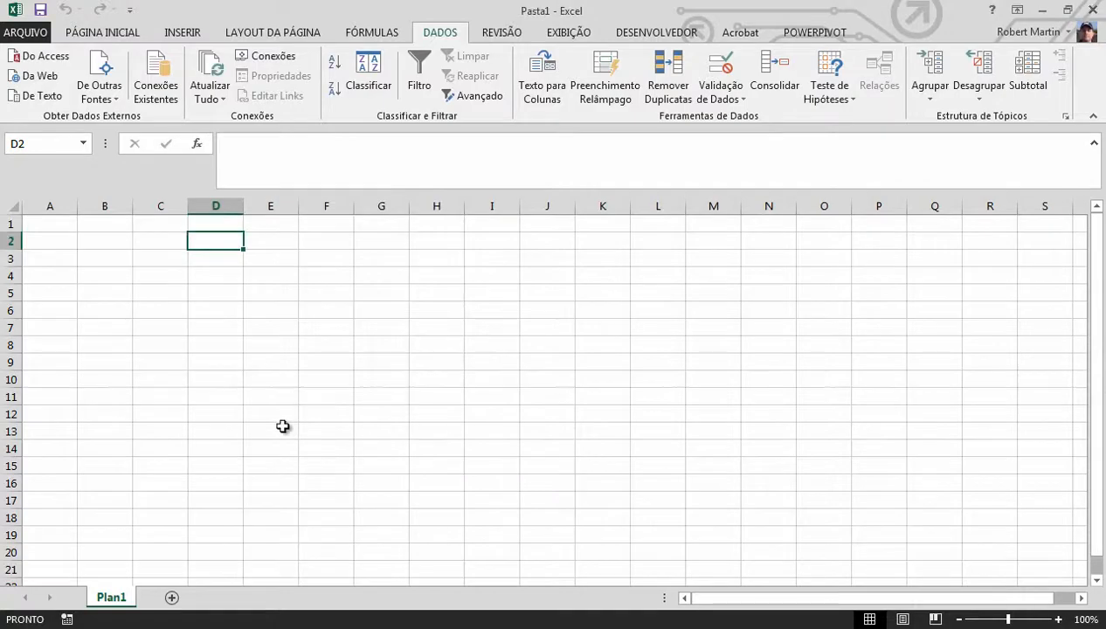
# Switch to Windows Explorer and browse to the C:\Windows\SysWOW64 folder
pyautogui.press('super')
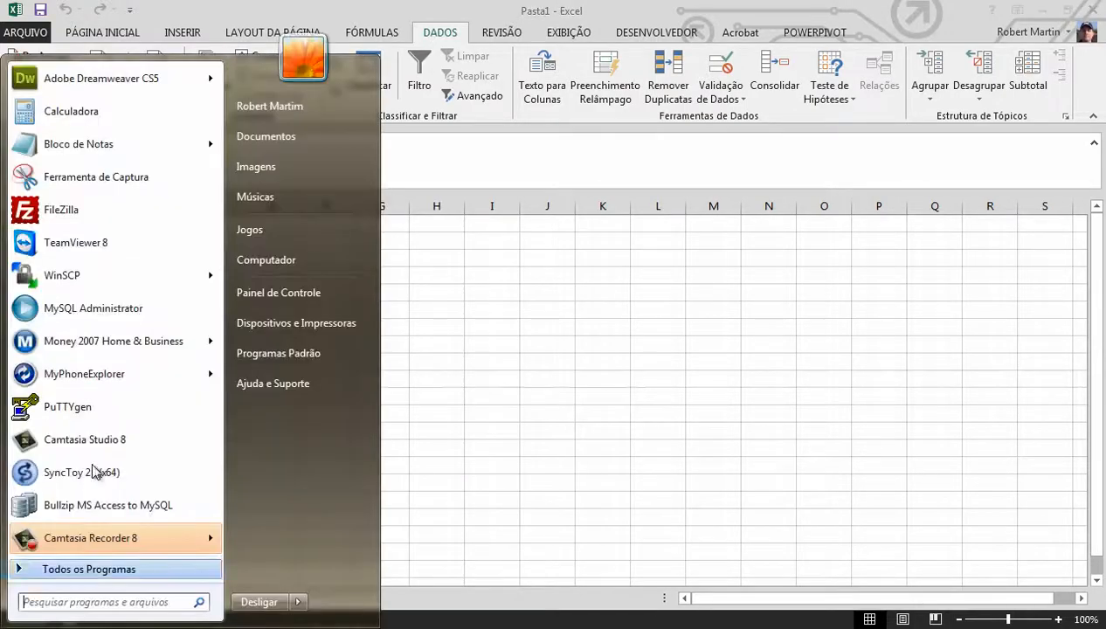
pyautogui.click(255, 258)
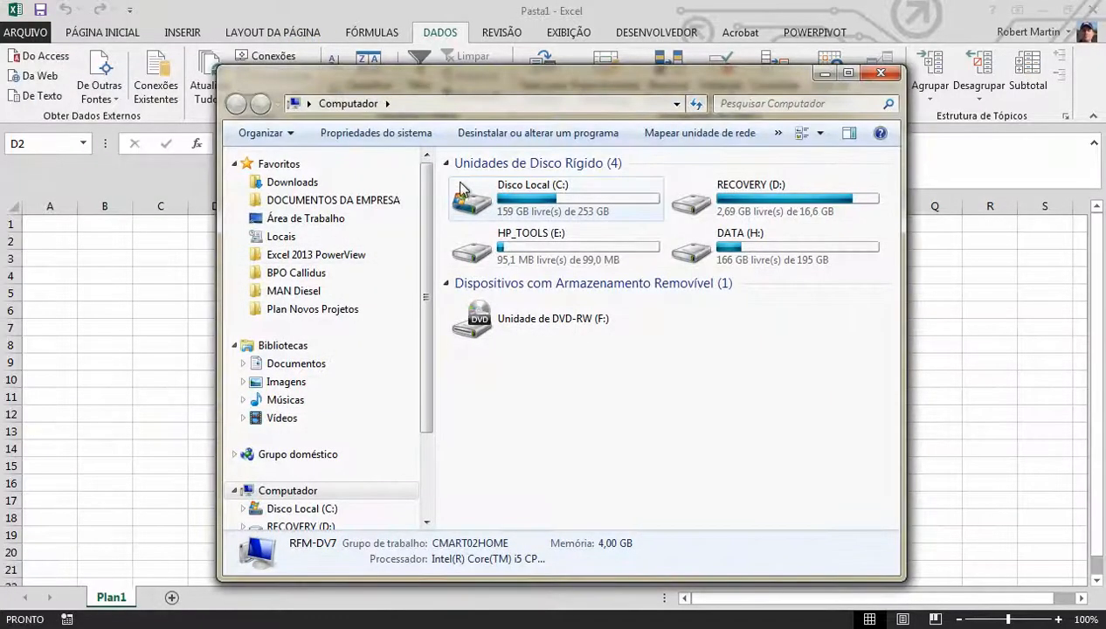
pyautogui.doubleClick(515, 191)
pyautogui.doubleClick(489, 350)
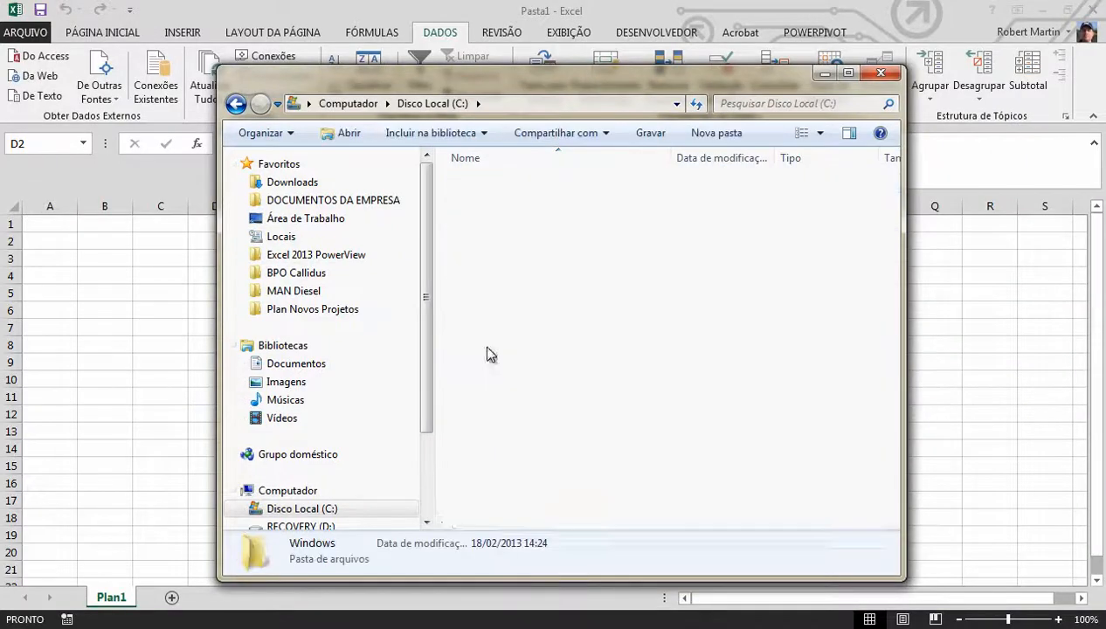
pyautogui.scroll(-19, 892, 437)
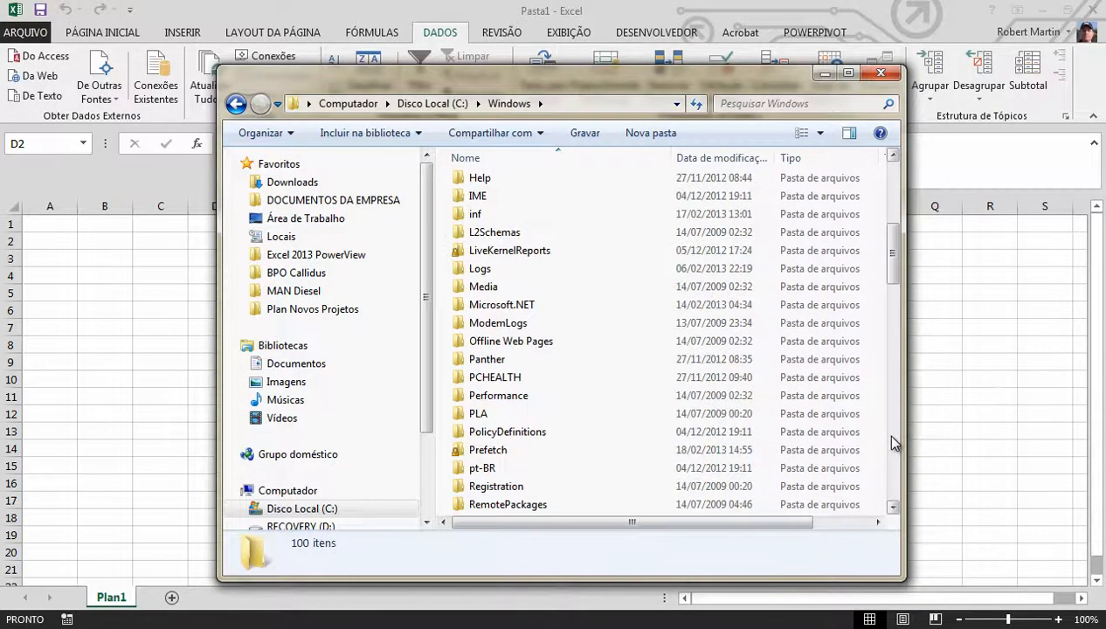
pyautogui.scroll(6, 892, 441)
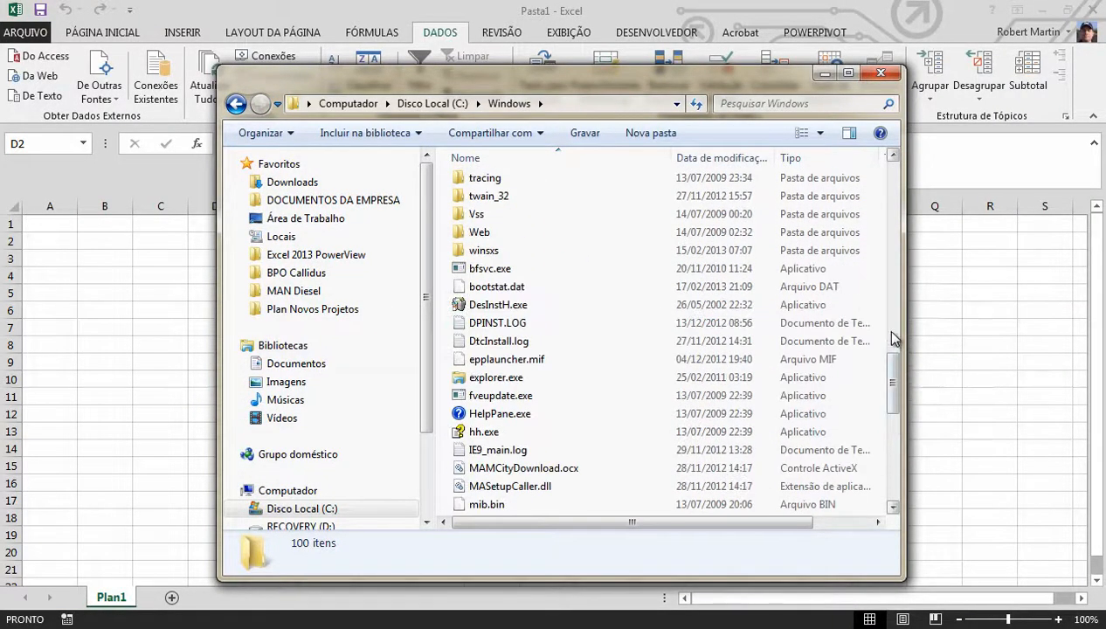
pyautogui.doubleClick(498, 452)
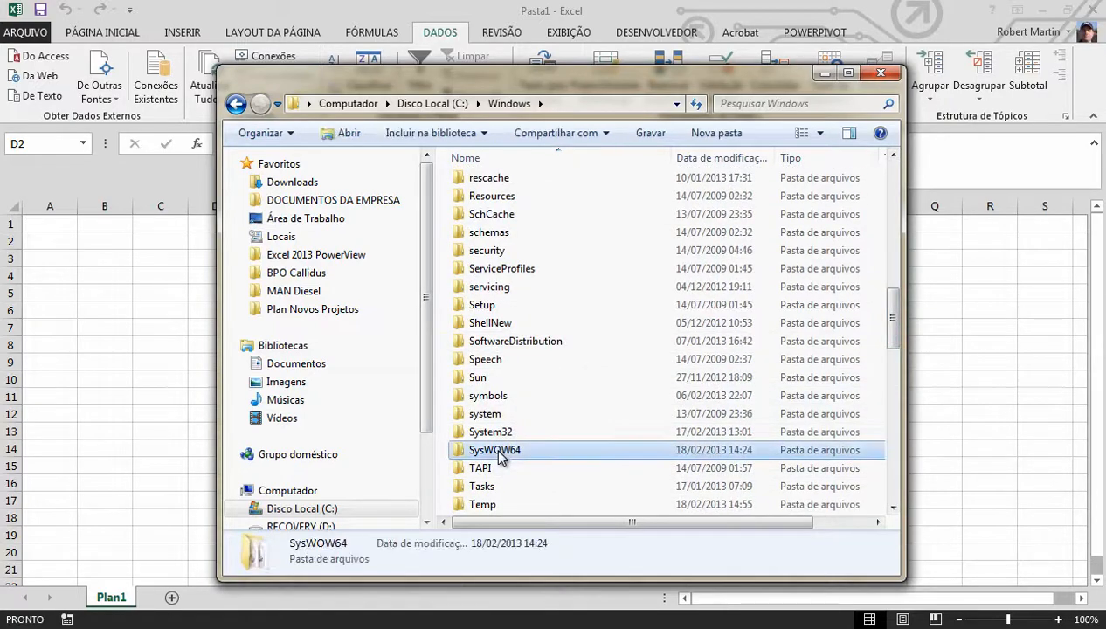
# Search the SysWOW64 folder for odbc, select odbcad32.exe, and bring up the ODBC data source administrator
pyautogui.click(741, 103)
pyautogui.write('odbc')
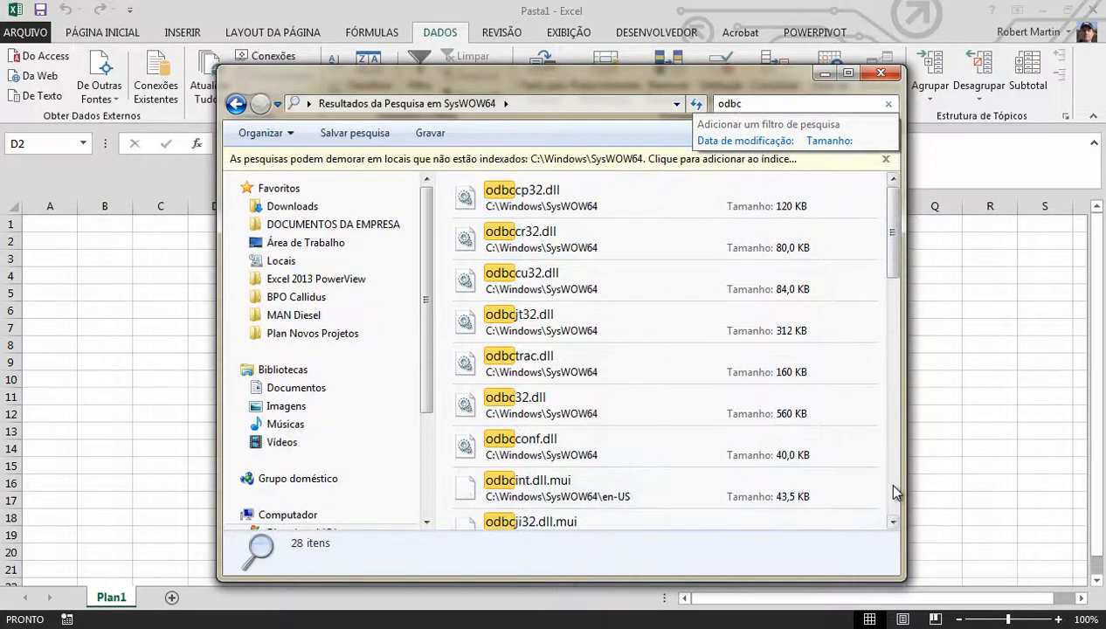
pyautogui.scroll(-5, 897, 503)
pyautogui.click(893, 313)
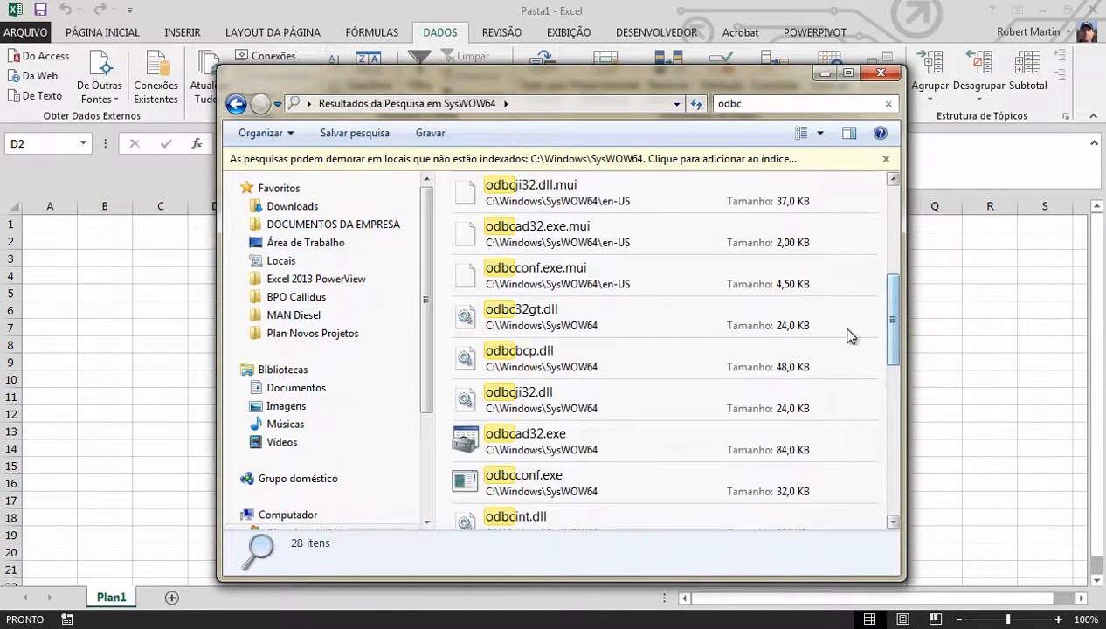
pyautogui.click(537, 446)
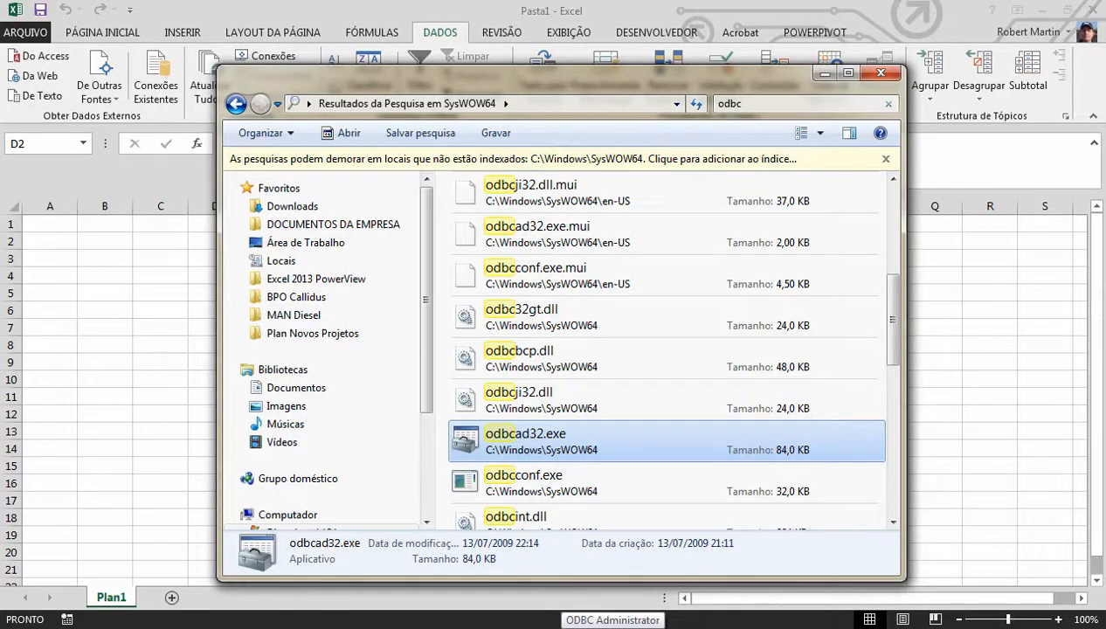
pyautogui.click(614, 628)
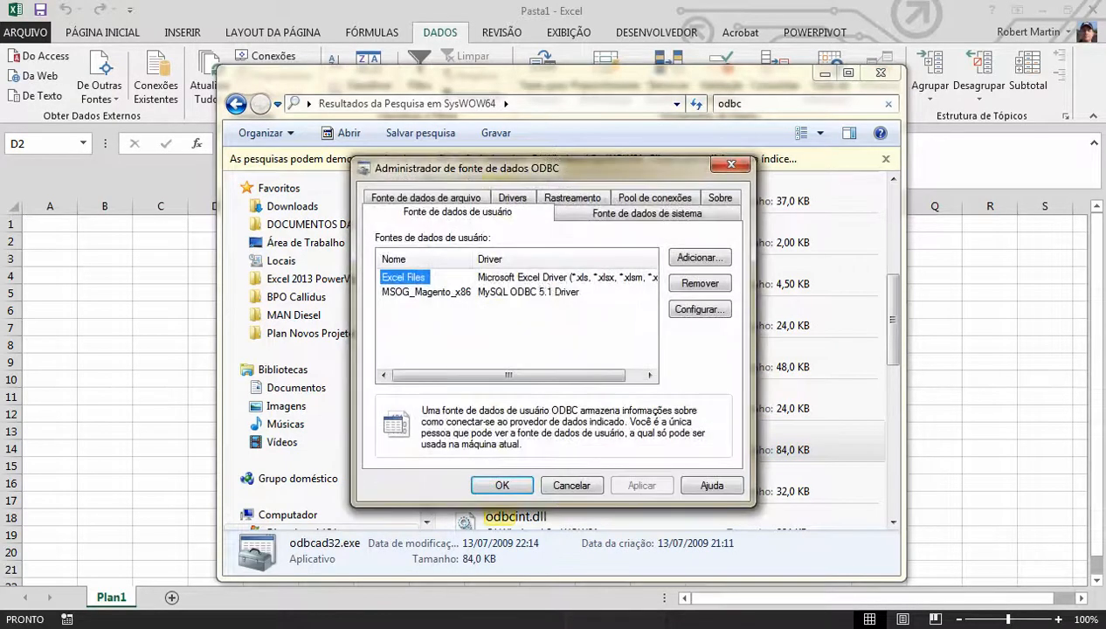
# Add a new system data source that uses the SQL Server Native Client 11.0 driver
pyautogui.click(626, 219)
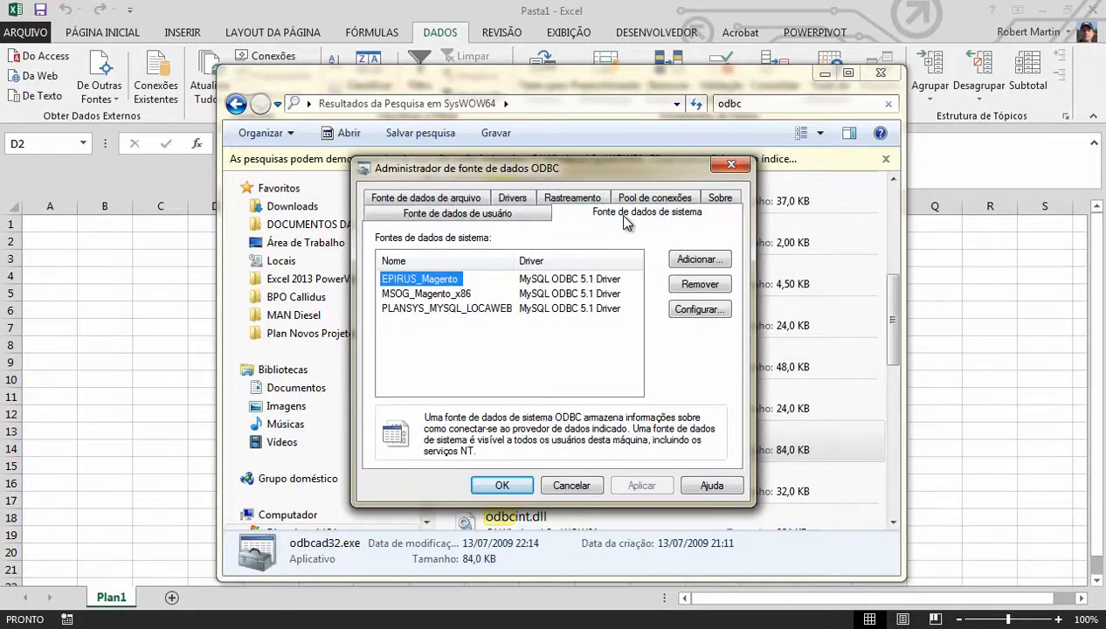
pyautogui.click(691, 263)
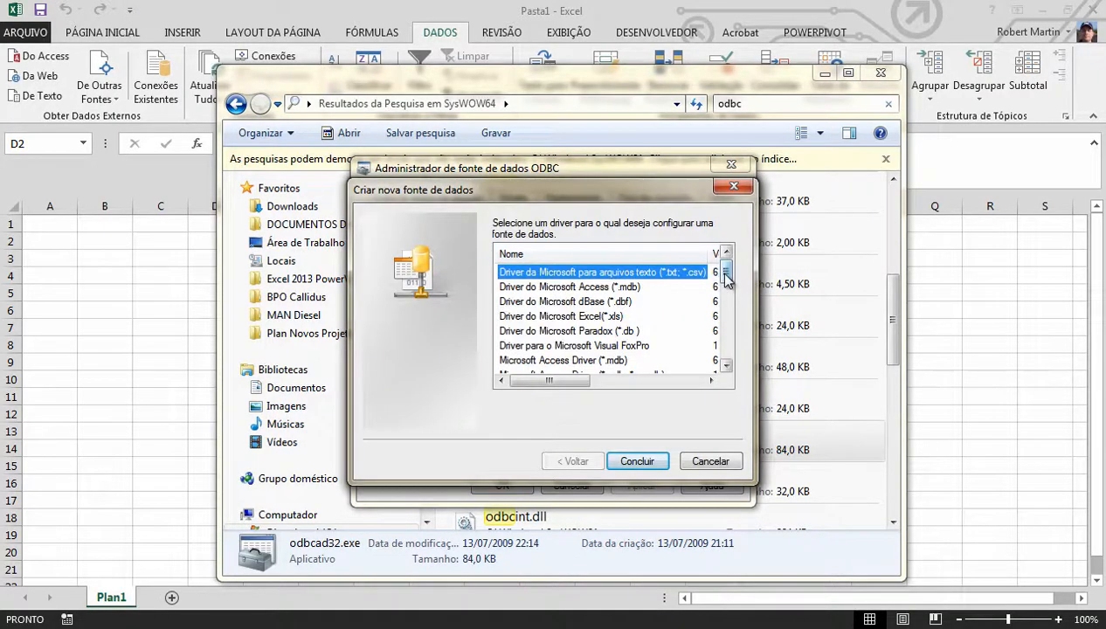
pyautogui.moveTo(726, 272); pyautogui.dragTo(726, 354)
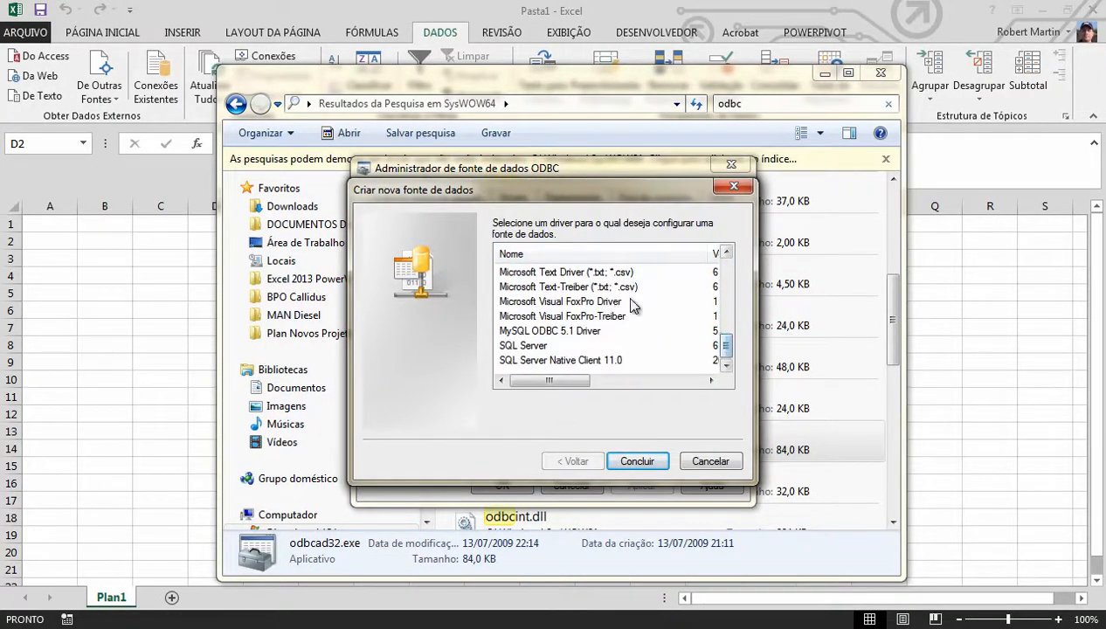
pyautogui.click(582, 361)
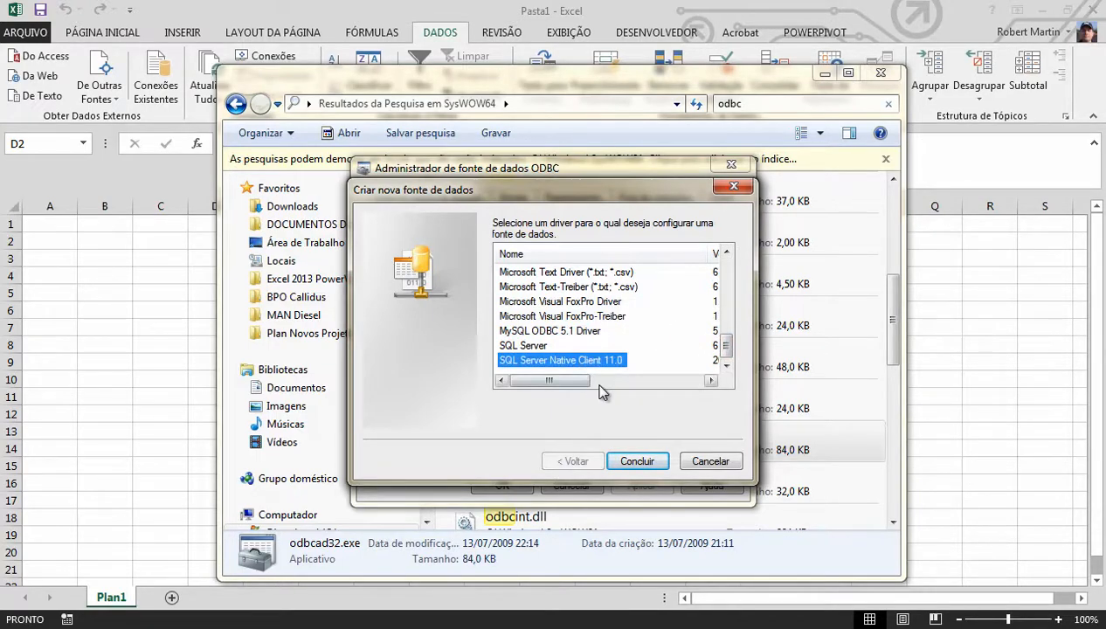
pyautogui.click(631, 462)
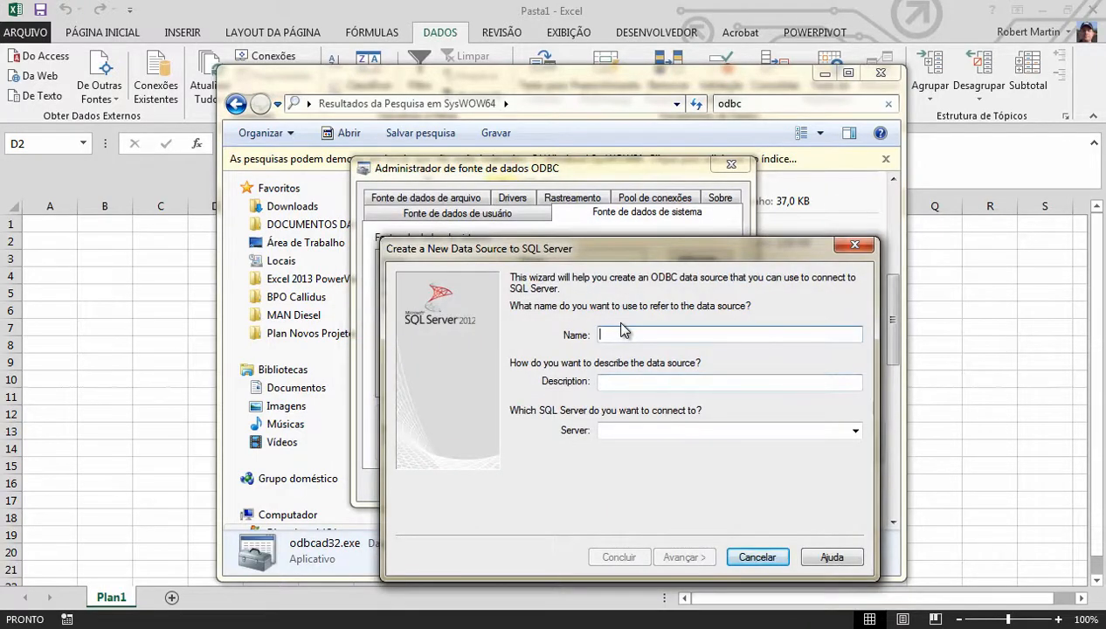
# Name the data source DSN_AdventureWorksx86, connect it to the server RFM-DV7\MSOG_SQLSERVER, and continue
pyautogui.write('DSN_Advent')
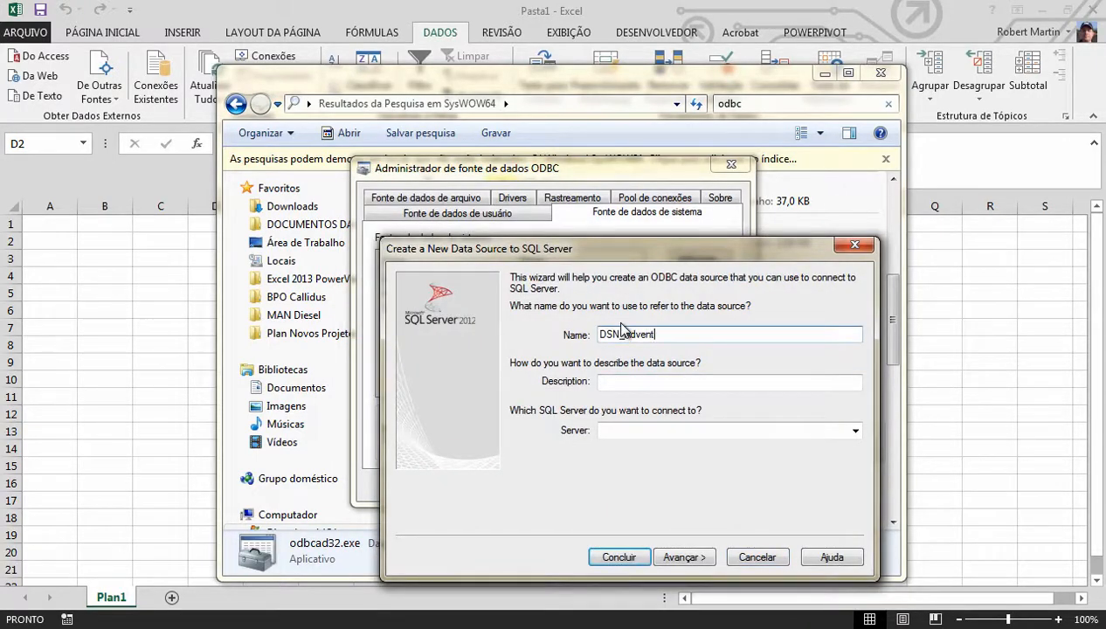
pyautogui.write('ureWorksx86')
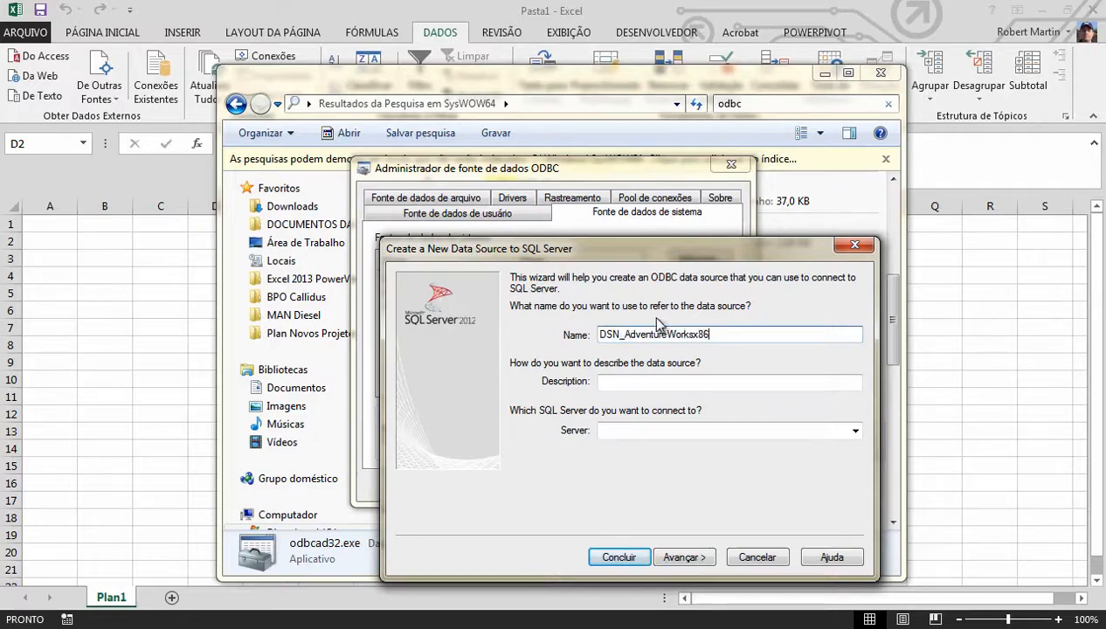
pyautogui.click(854, 431)
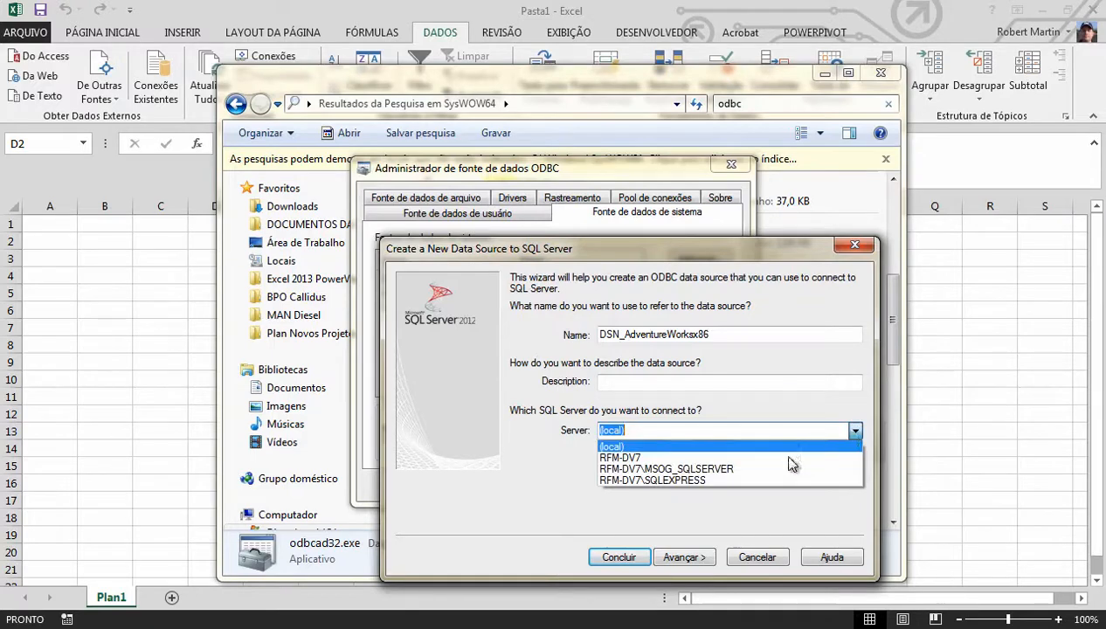
pyautogui.click(734, 464)
pyautogui.click(691, 558)
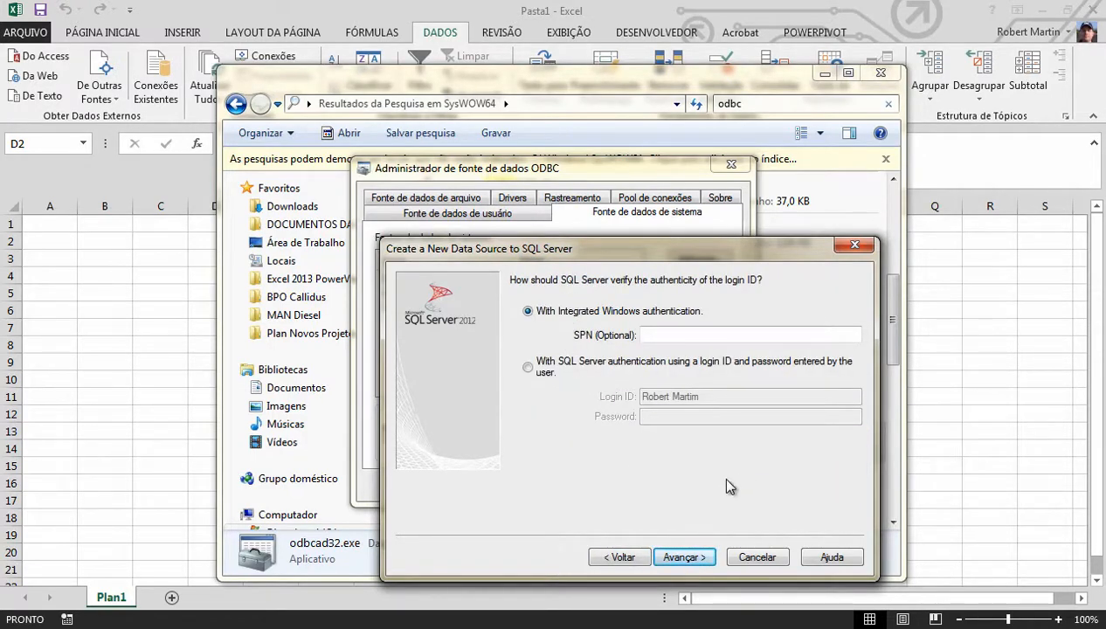
# Keep Integrated Windows authentication, change the default database to AdventureWorks2012, and continue
pyautogui.click(703, 557)
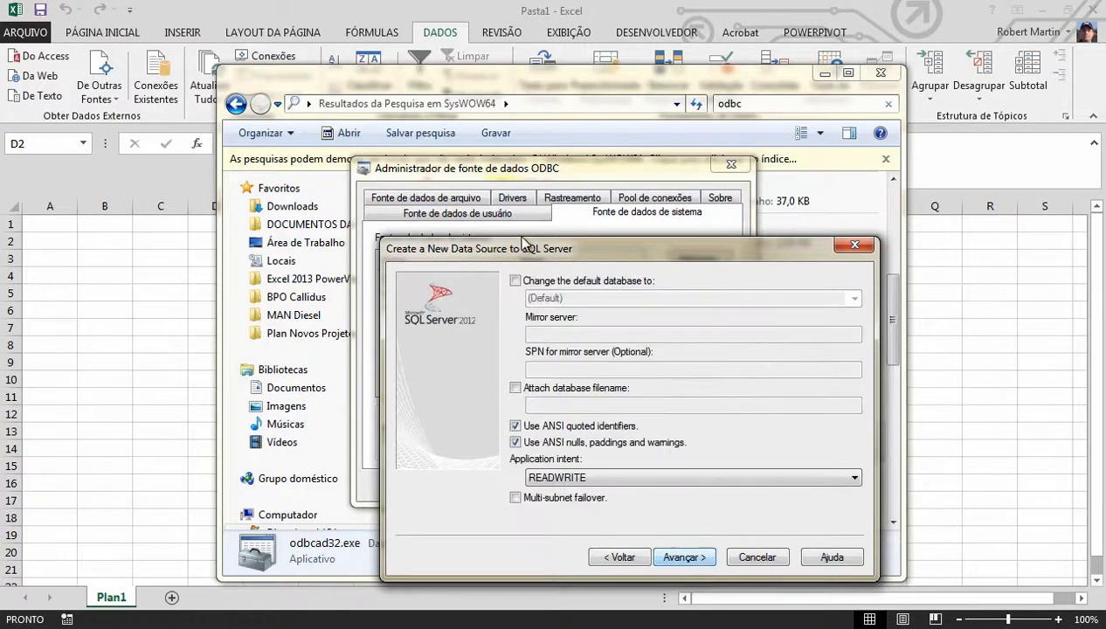
pyautogui.click(533, 280)
pyautogui.click(543, 300)
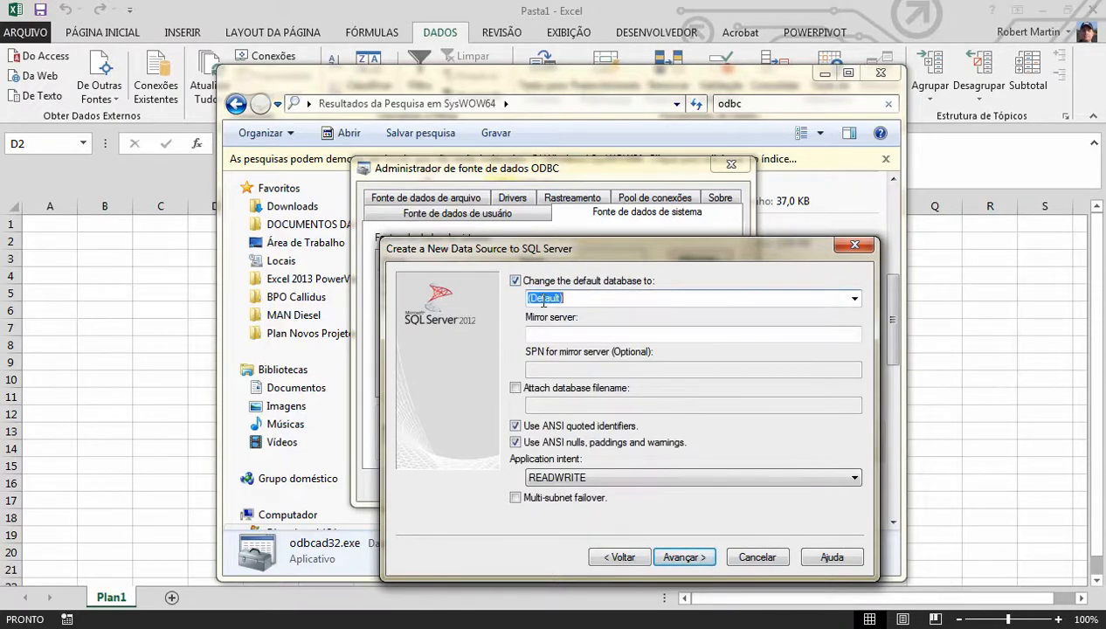
pyautogui.click(854, 298)
pyautogui.click(642, 308)
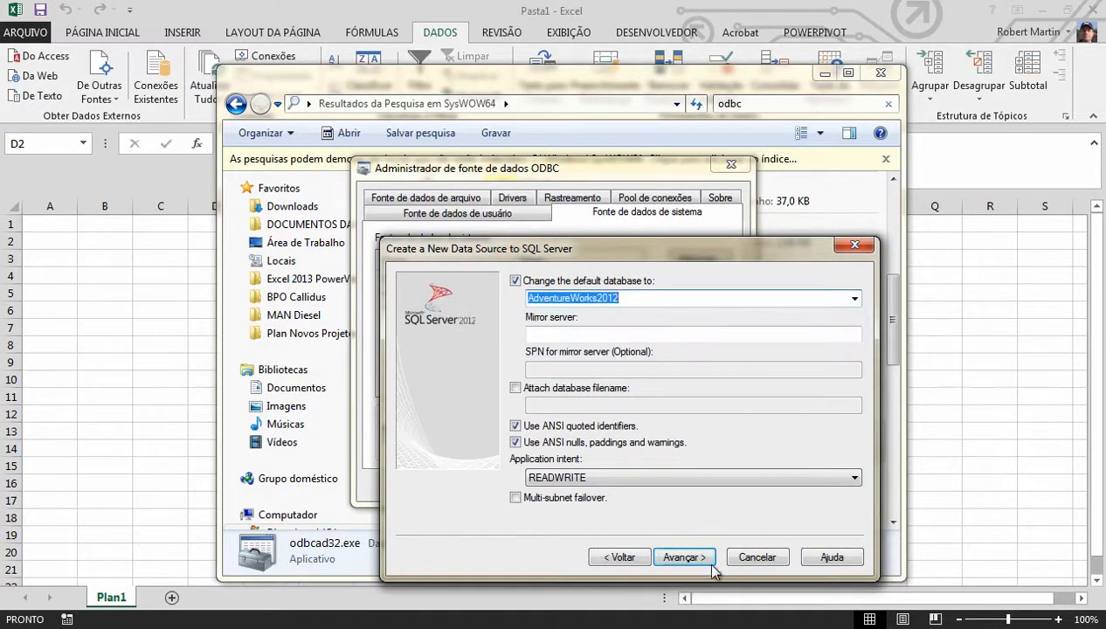
pyautogui.click(681, 559)
# Finish the wizard with its remaining defaults, test and save the data source, and close the ODBC administrator and the Explorer window
pyautogui.click(684, 558)
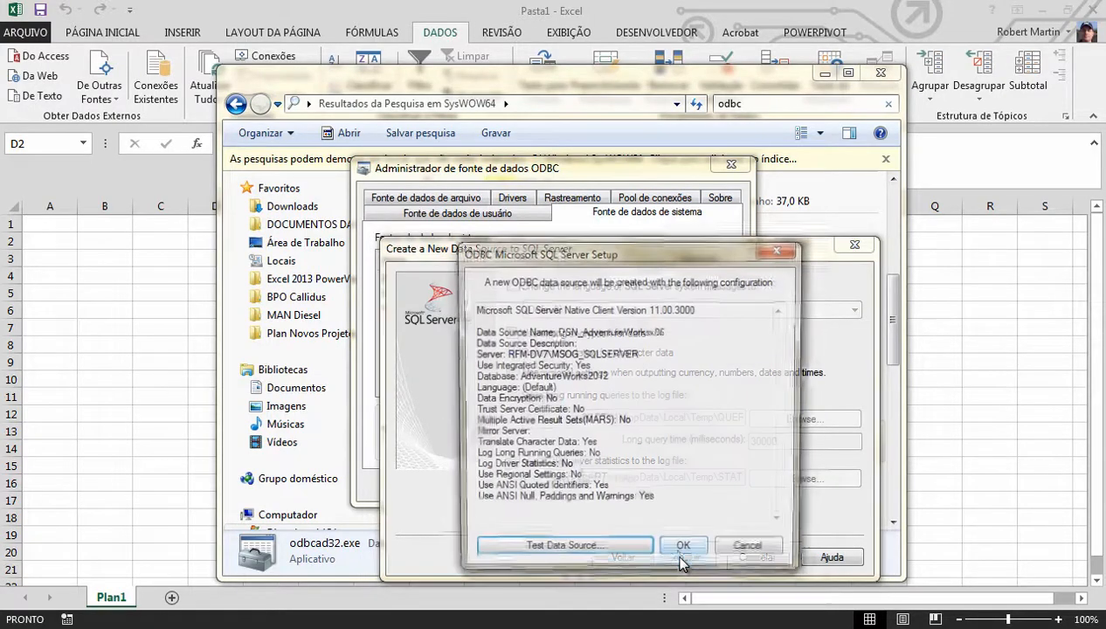
pyautogui.click(627, 556)
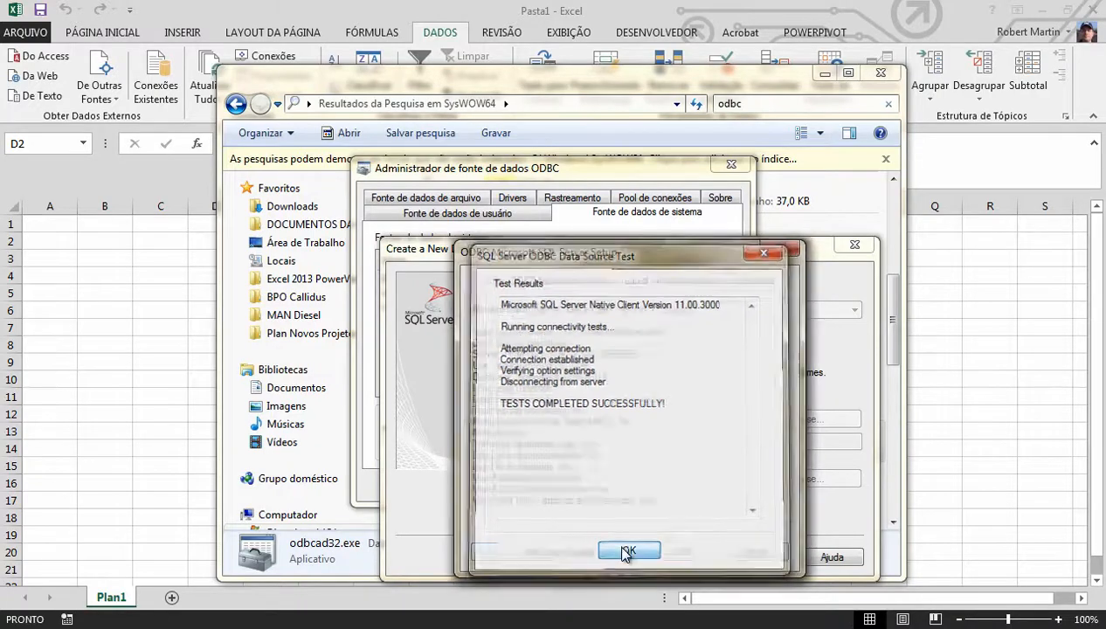
pyautogui.click(630, 552)
pyautogui.click(657, 554)
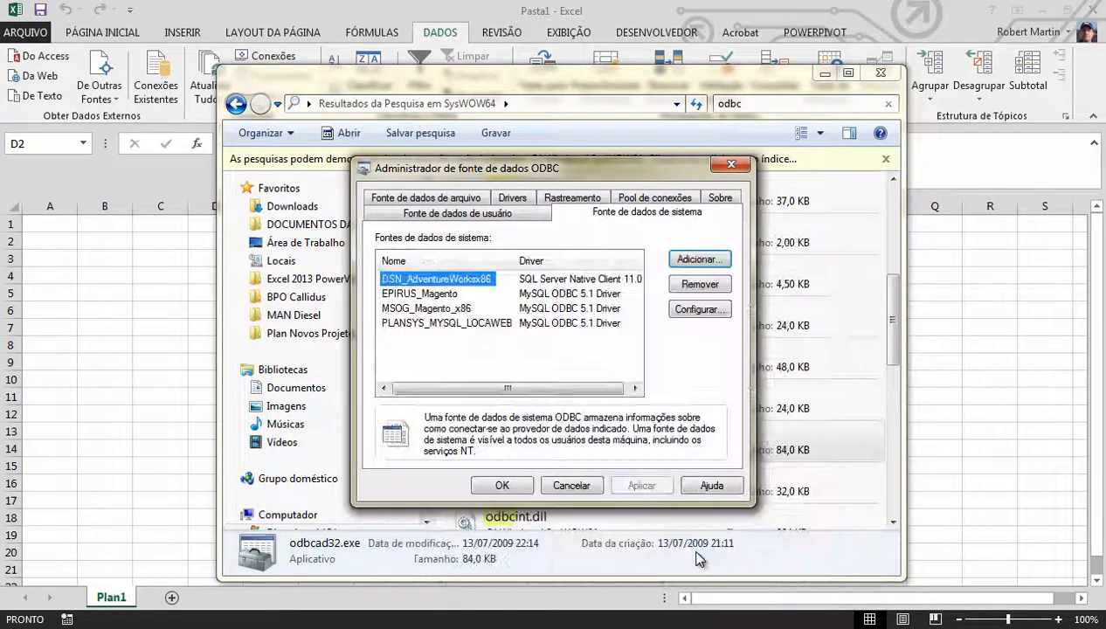
pyautogui.click(502, 485)
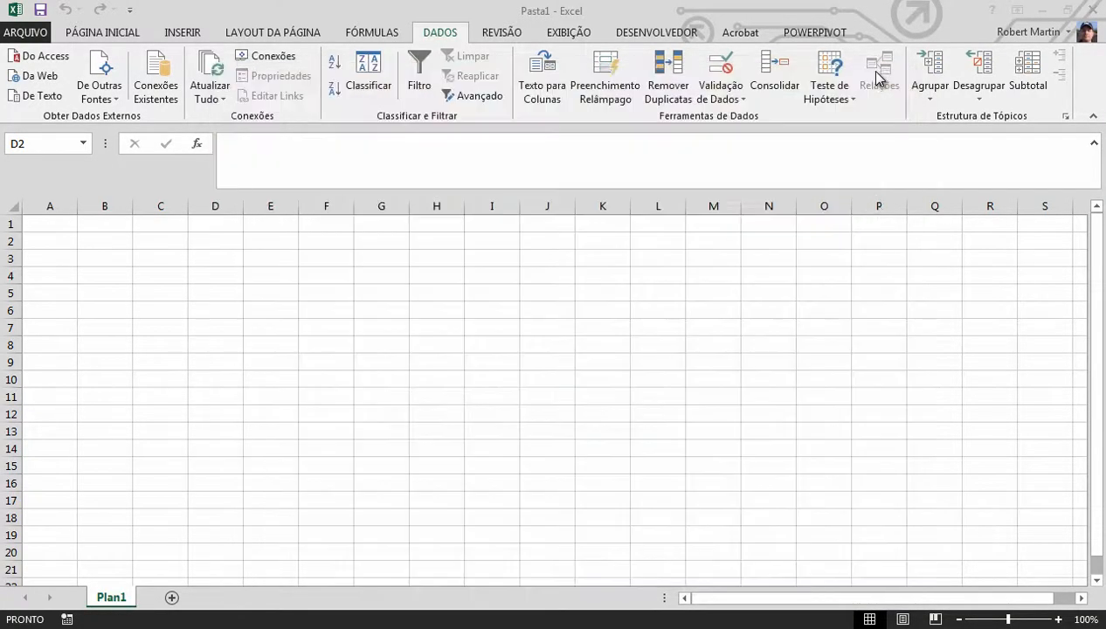
pyautogui.click(881, 73)
# From cell I7, start a Microsoft Query import in Excel using the DSN_AdventureWorksx86 data source
pyautogui.click(467, 326)
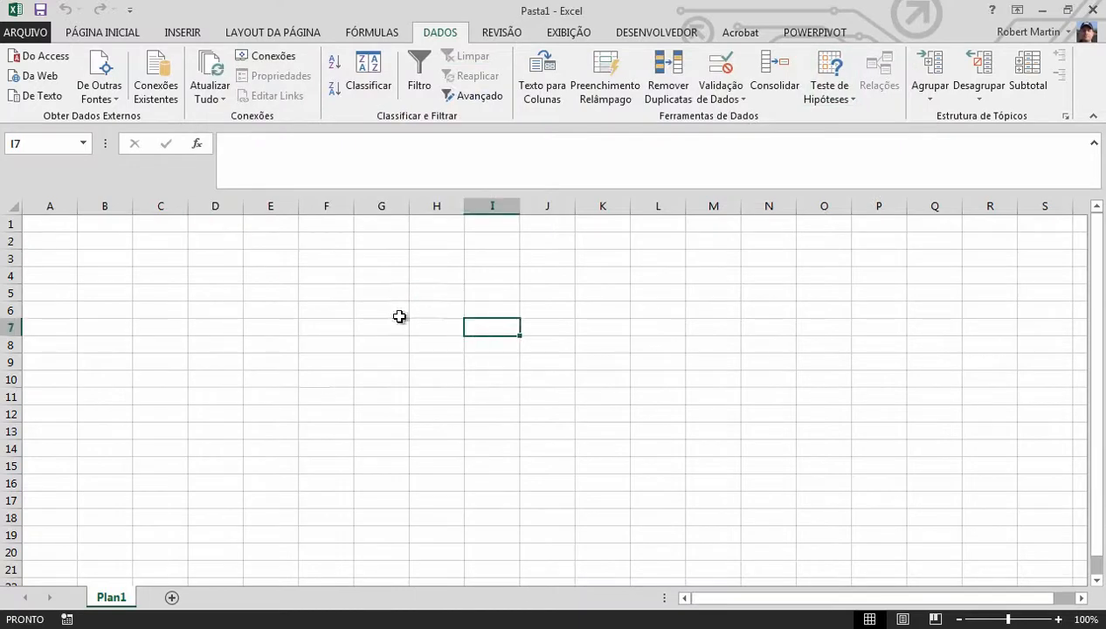
pyautogui.click(109, 97)
pyautogui.click(162, 397)
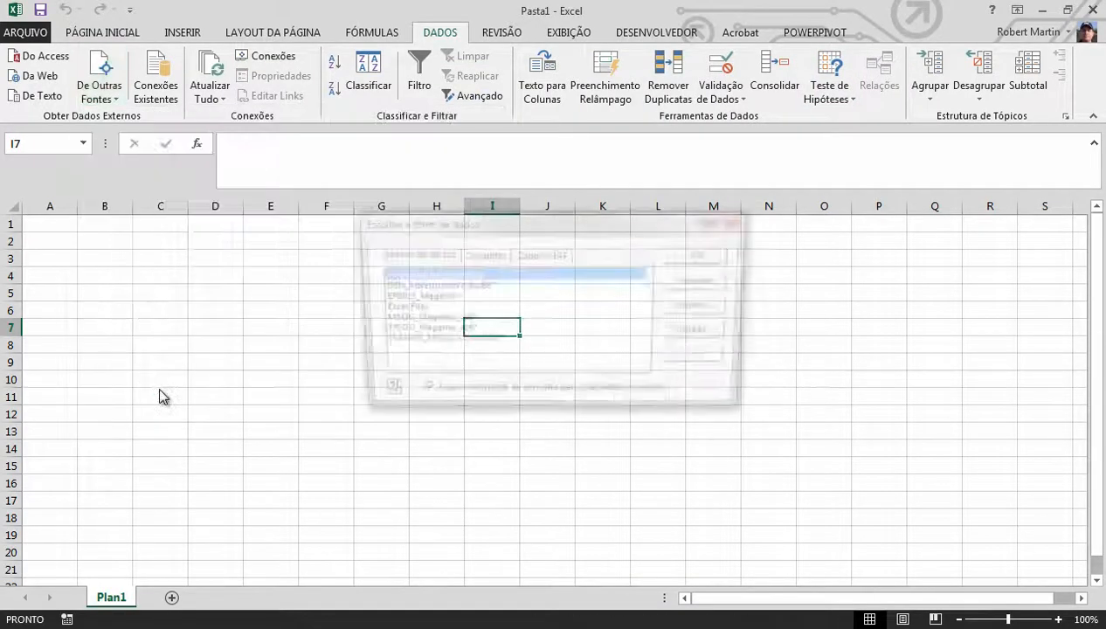
pyautogui.click(469, 287)
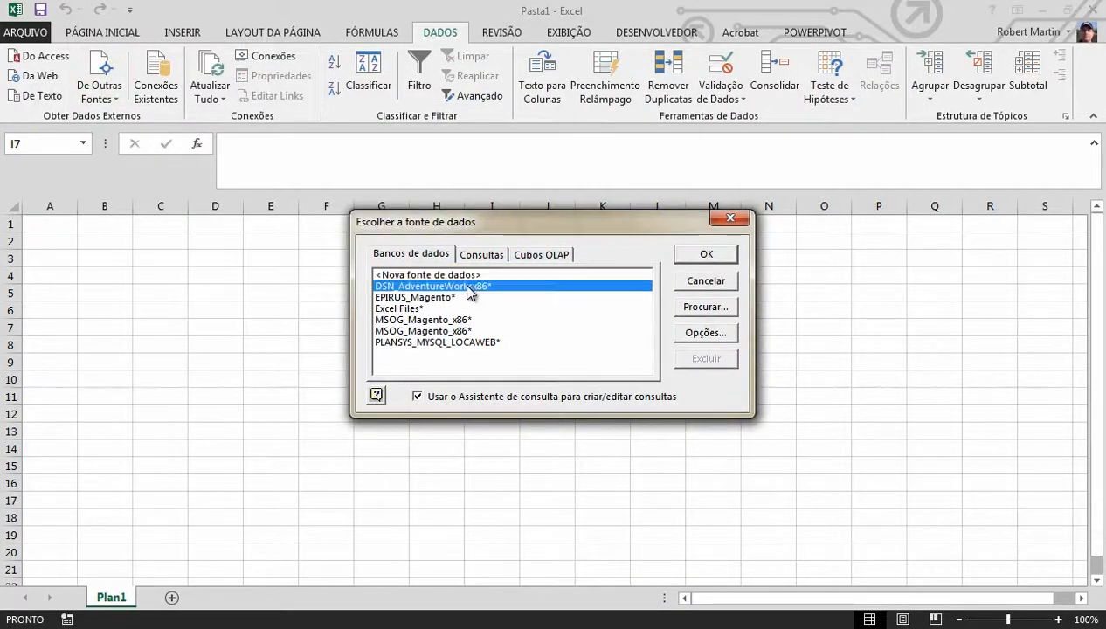
pyautogui.click(706, 255)
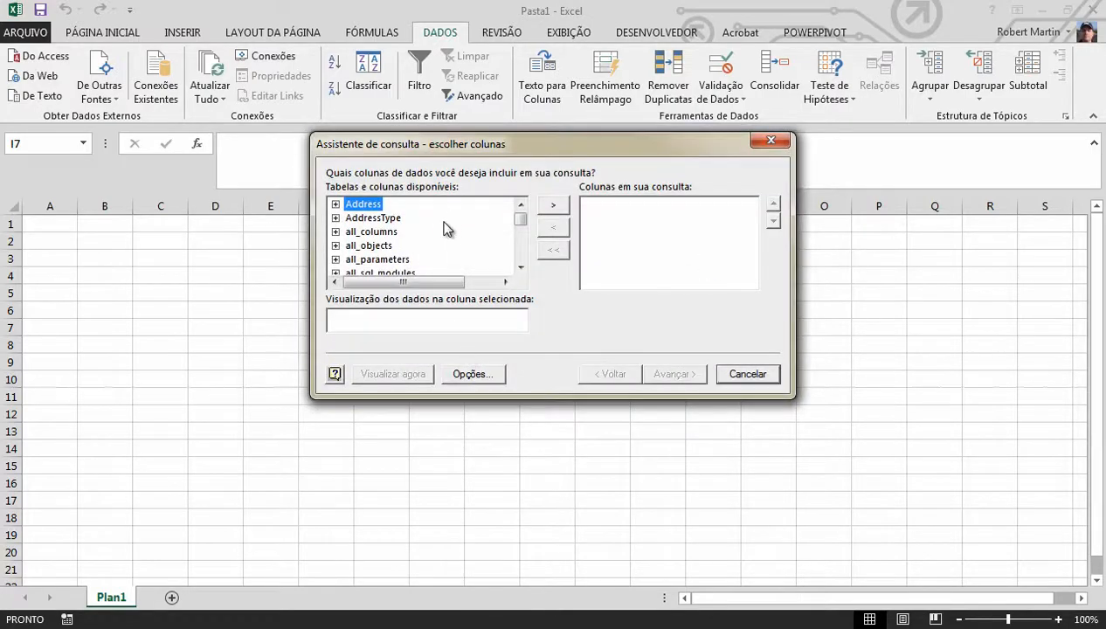
# Look through the tables and columns available for the query in the Query Wizard
pyautogui.click(523, 249)
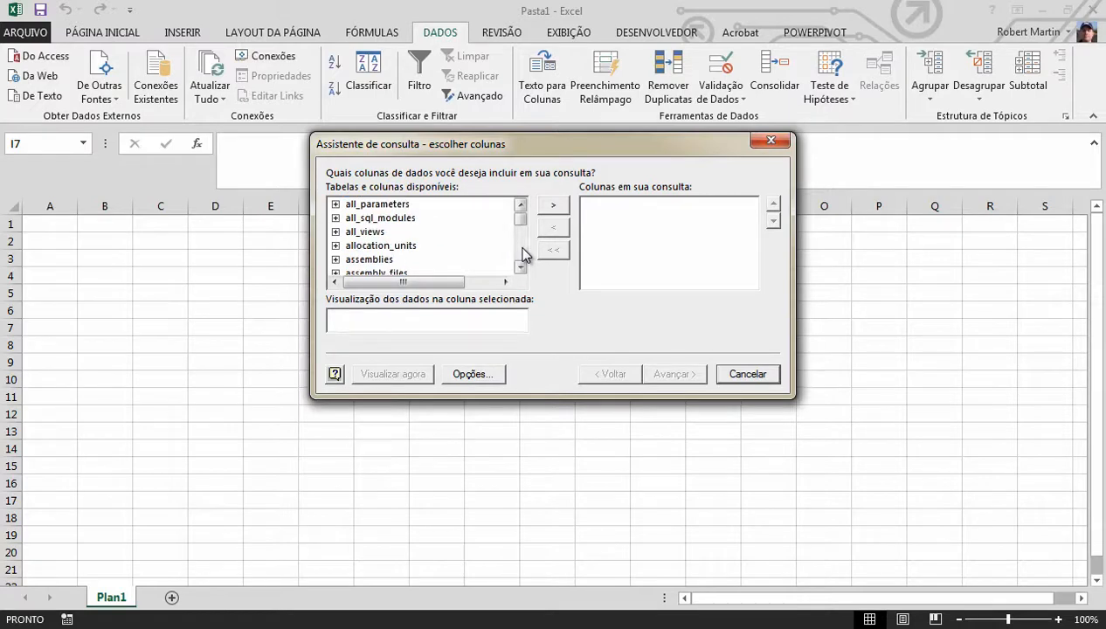
pyautogui.click(523, 253)
pyautogui.click(522, 253)
pyautogui.click(523, 253)
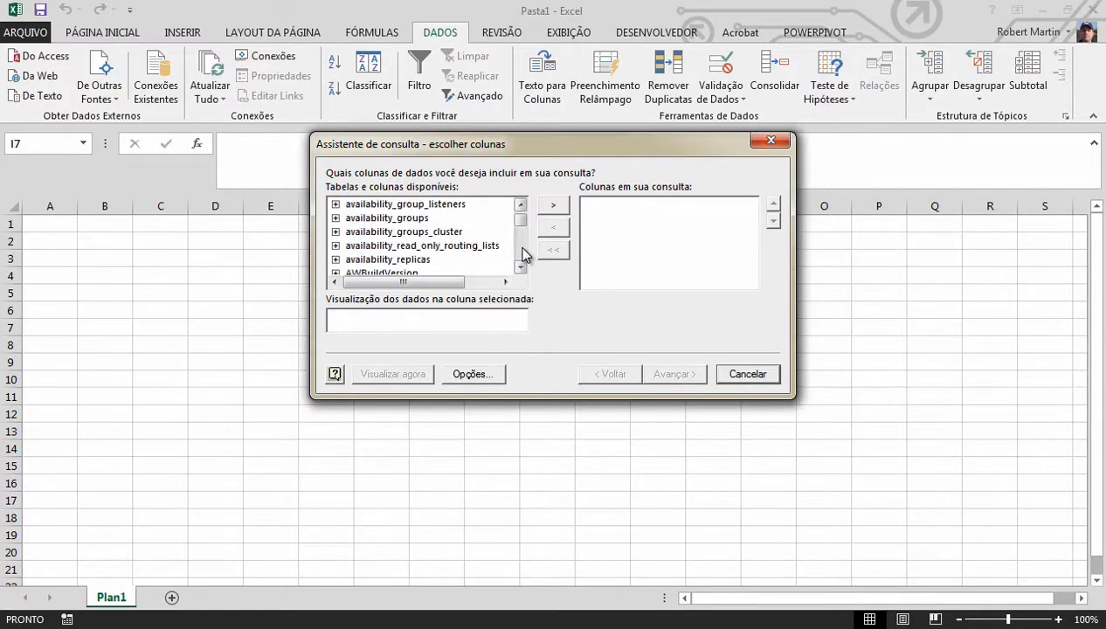
pyautogui.click(523, 253)
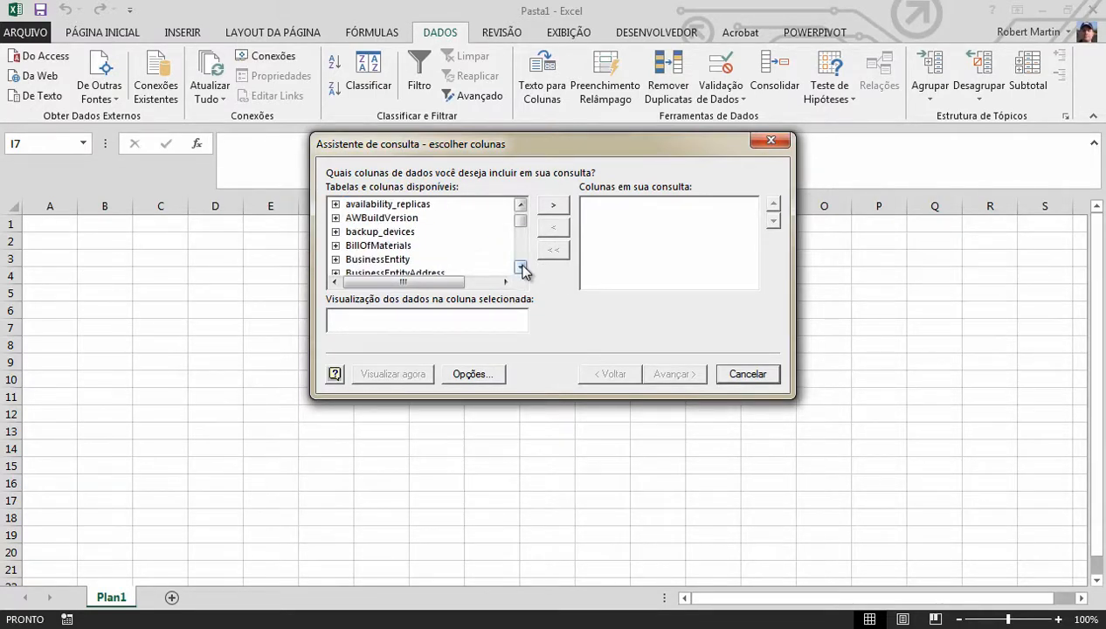
pyautogui.click(521, 268)
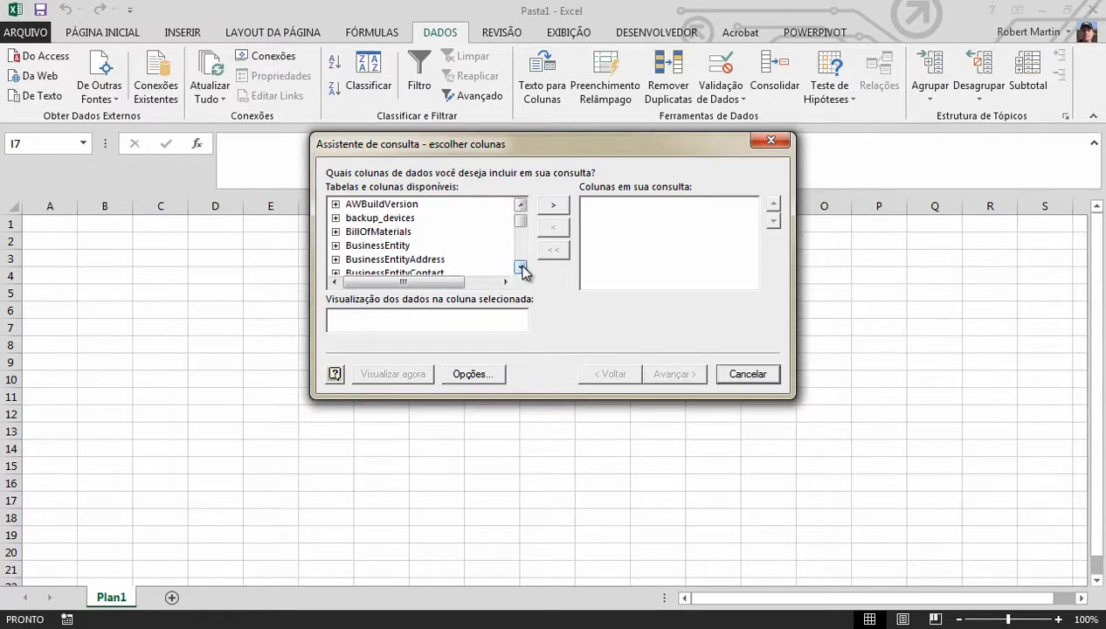
pyautogui.click(521, 269)
pyautogui.click(520, 268)
pyautogui.click(521, 268)
# Add all columns of the Address table to the query and continue to the filter settings
pyautogui.click(521, 268)
pyautogui.click(521, 268)
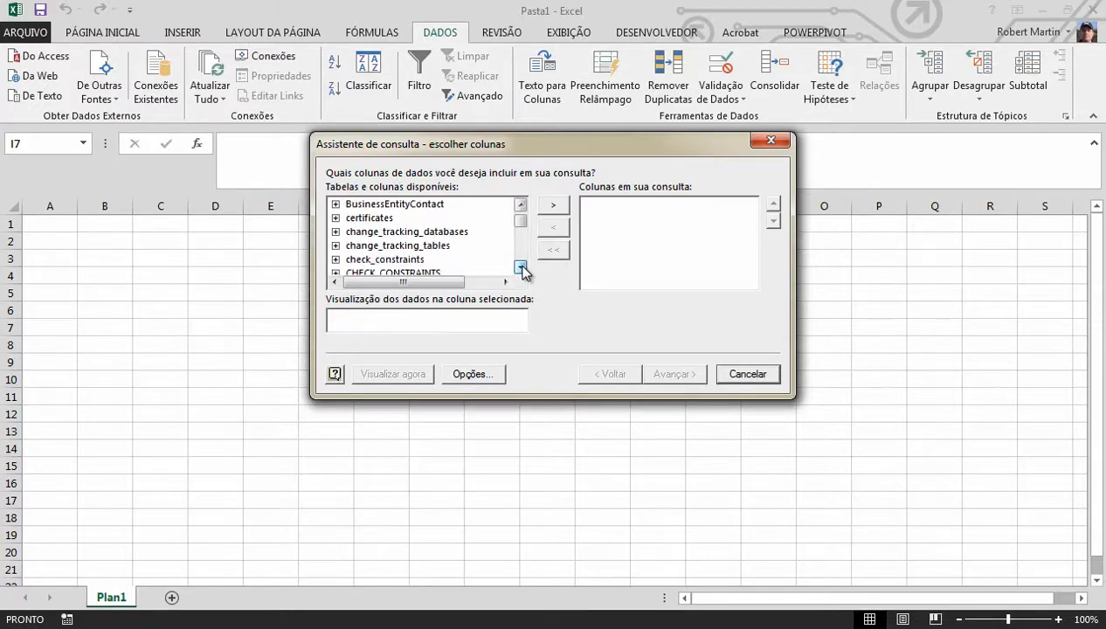
pyautogui.click(521, 268)
pyautogui.click(521, 269)
pyautogui.click(521, 268)
pyautogui.click(521, 269)
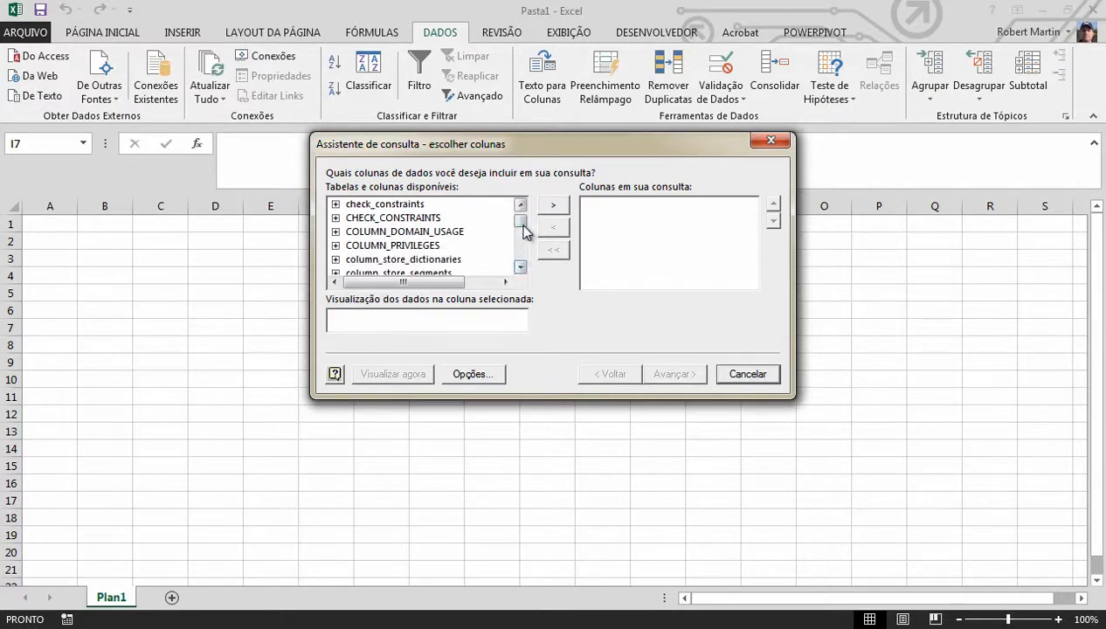
pyautogui.moveTo(524, 229); pyautogui.dragTo(520, 218)
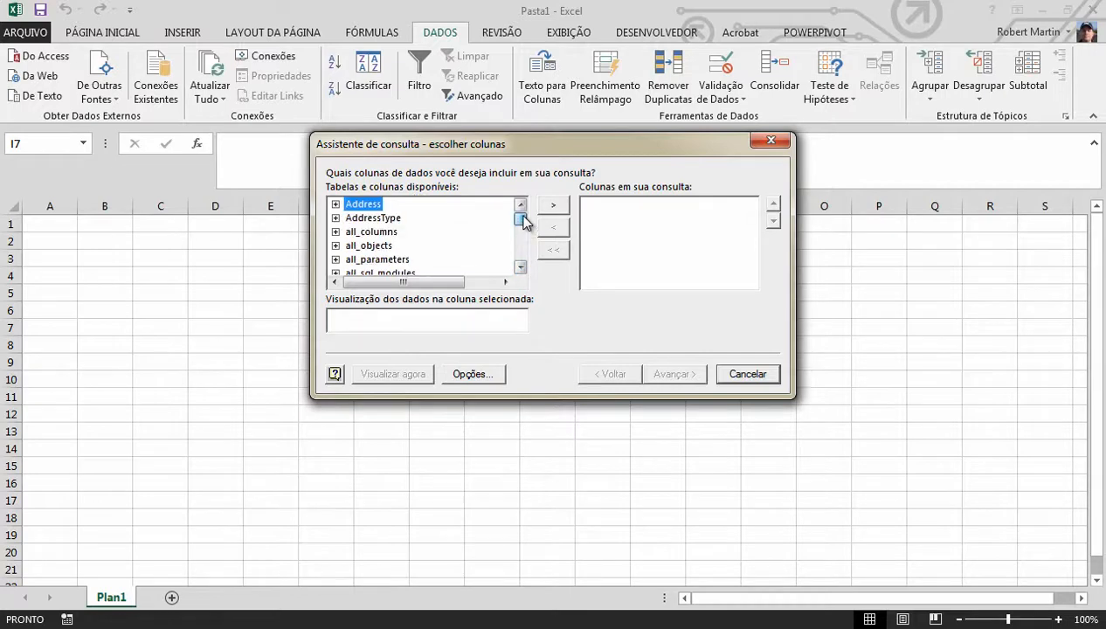
pyautogui.click(335, 204)
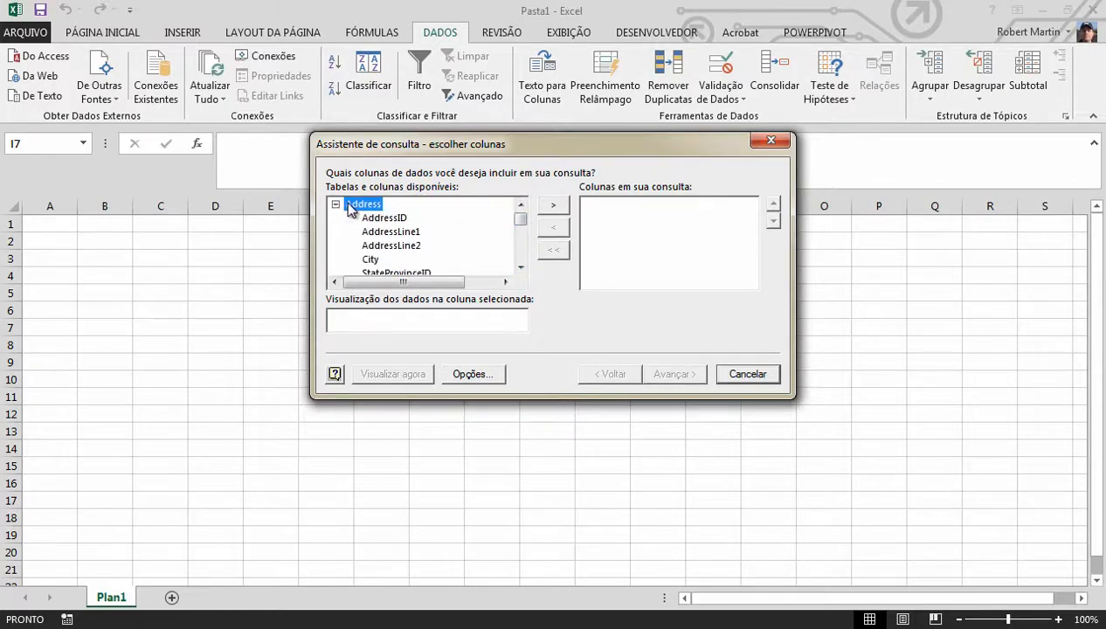
pyautogui.click(335, 205)
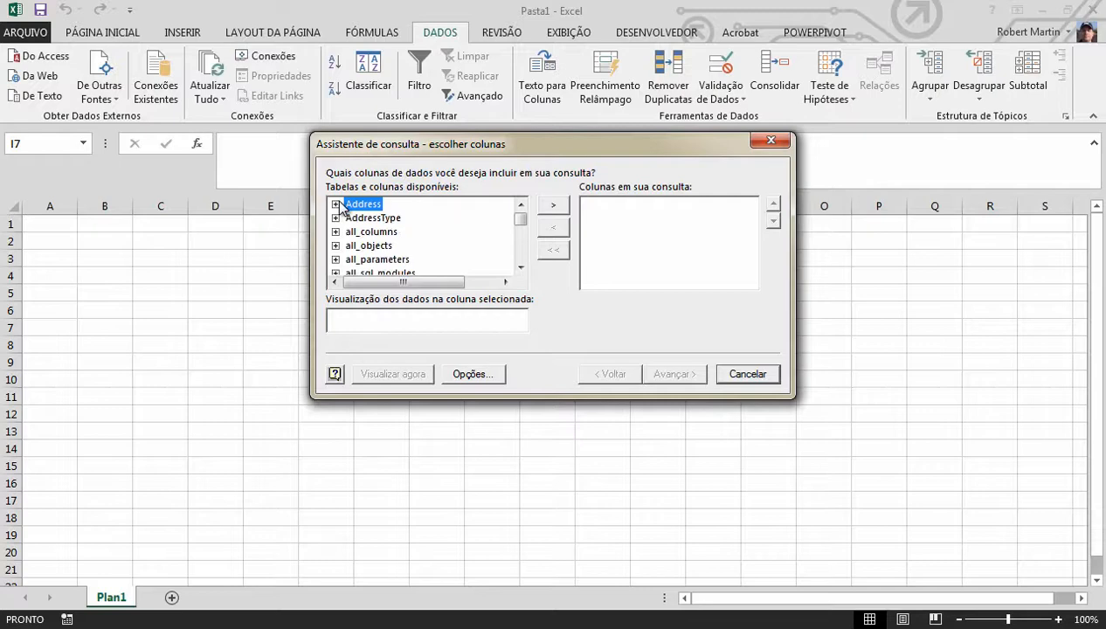
pyautogui.click(554, 210)
pyautogui.click(677, 375)
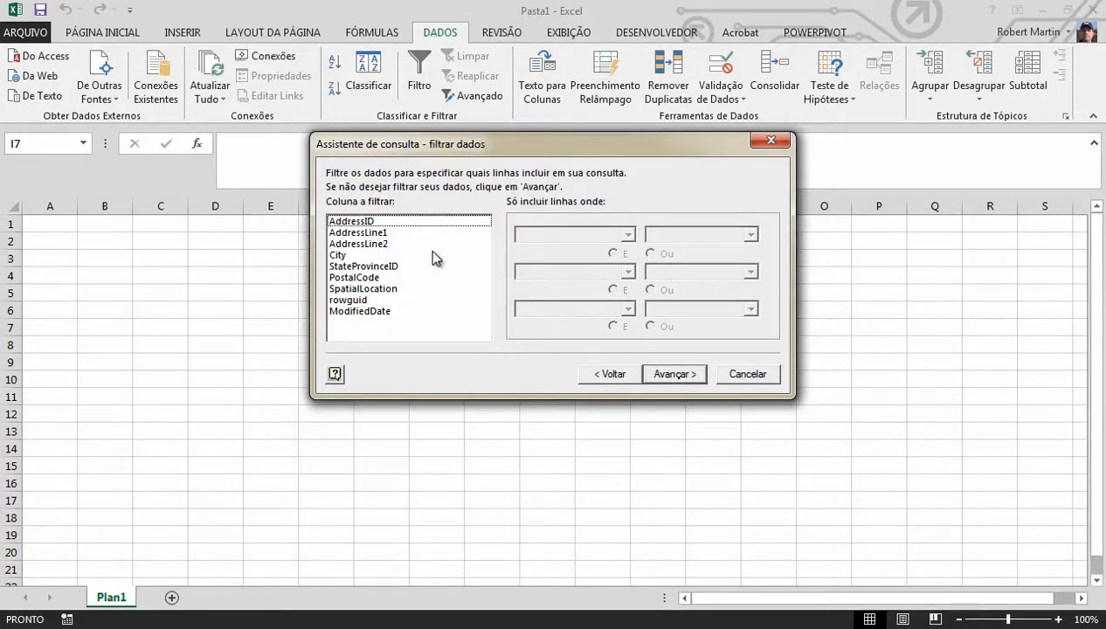
# Continue without a row filter and sort the query data by City in ascending order
pyautogui.click(341, 255)
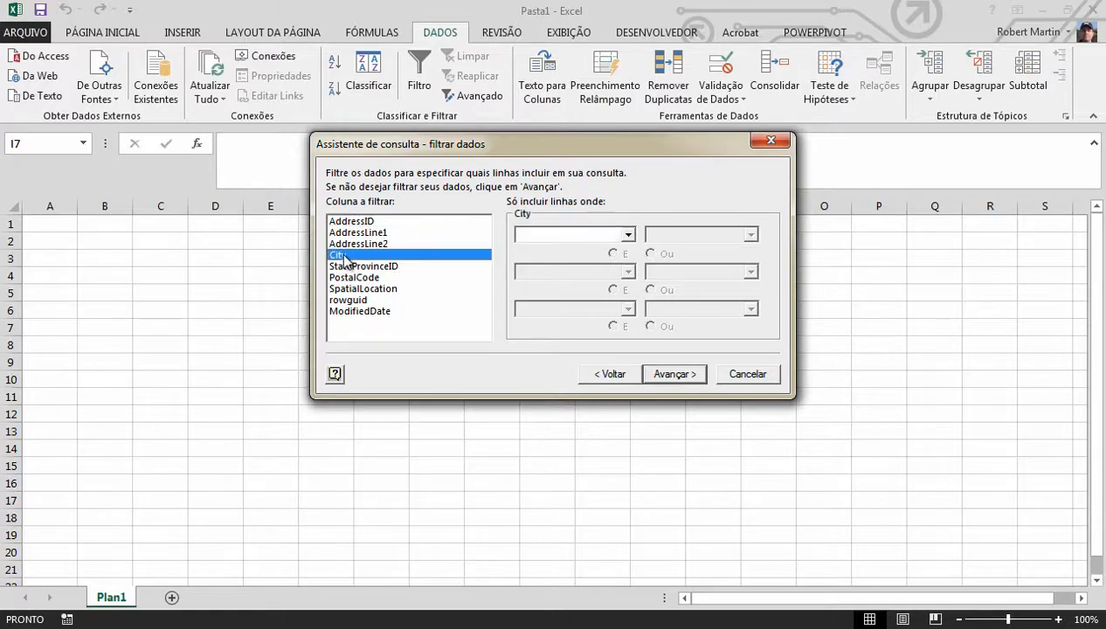
pyautogui.click(657, 381)
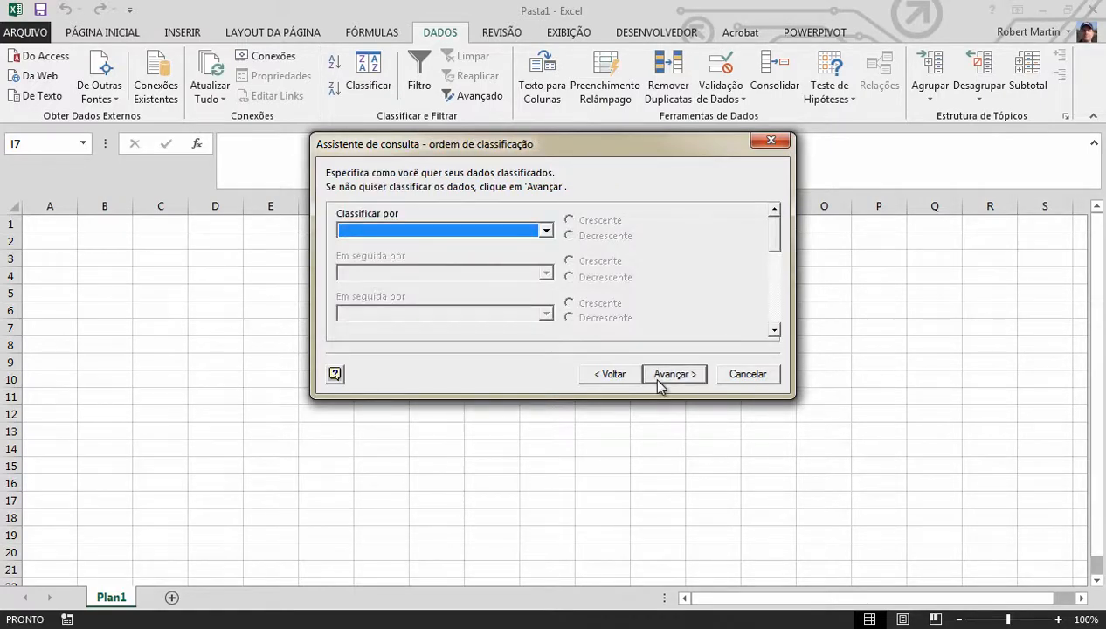
pyautogui.click(546, 232)
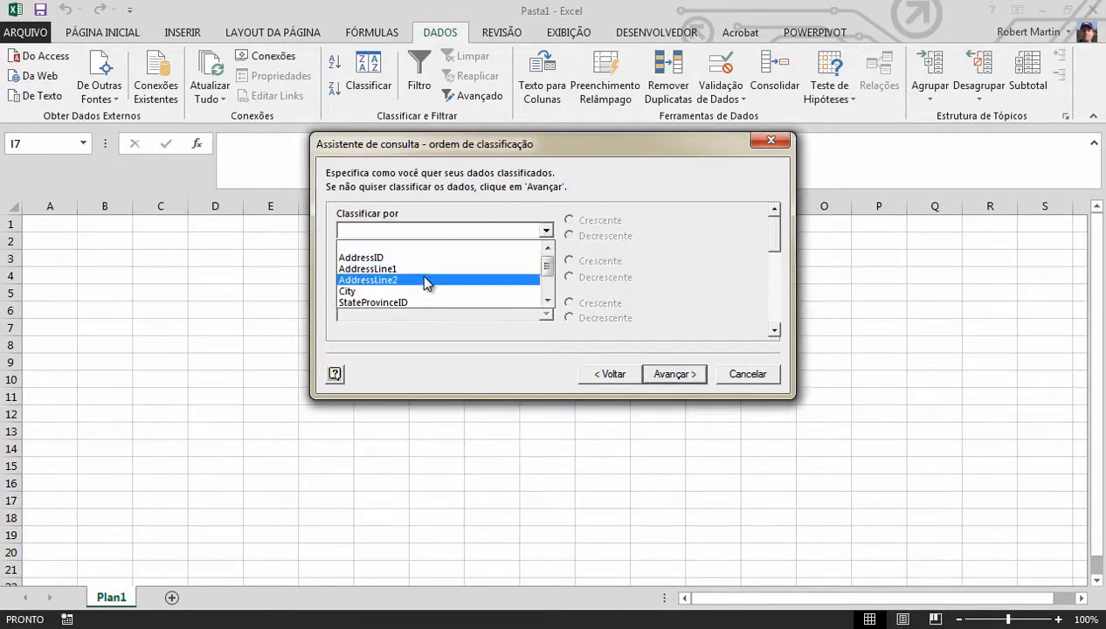
pyautogui.click(351, 292)
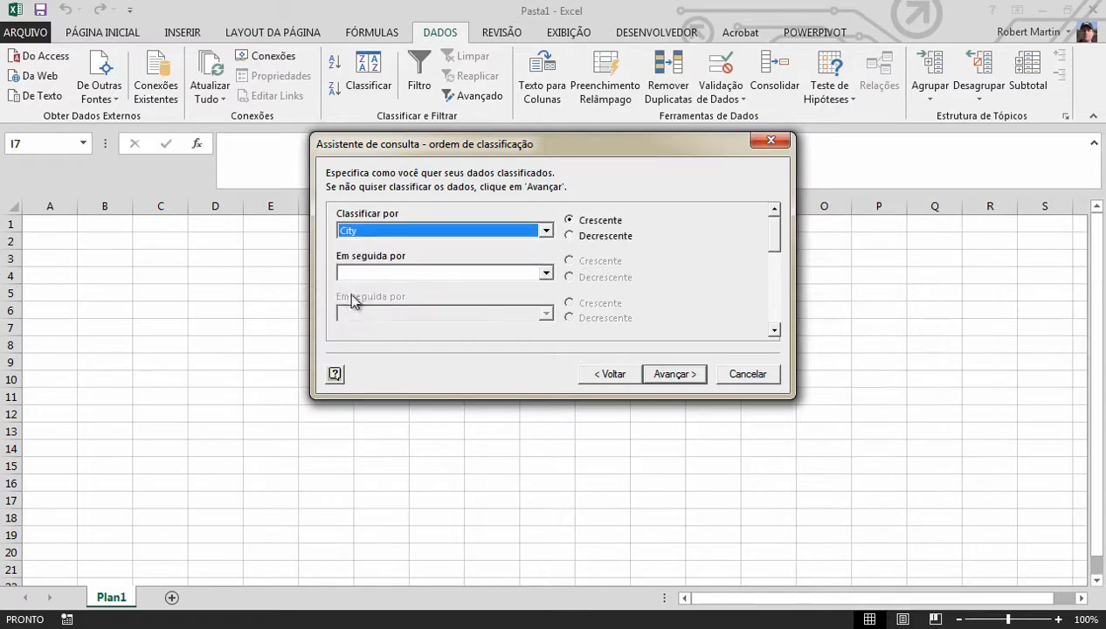
pyautogui.click(663, 376)
# Finish the query and import its data as a table starting at cell A1 of Plan1
pyautogui.click(663, 376)
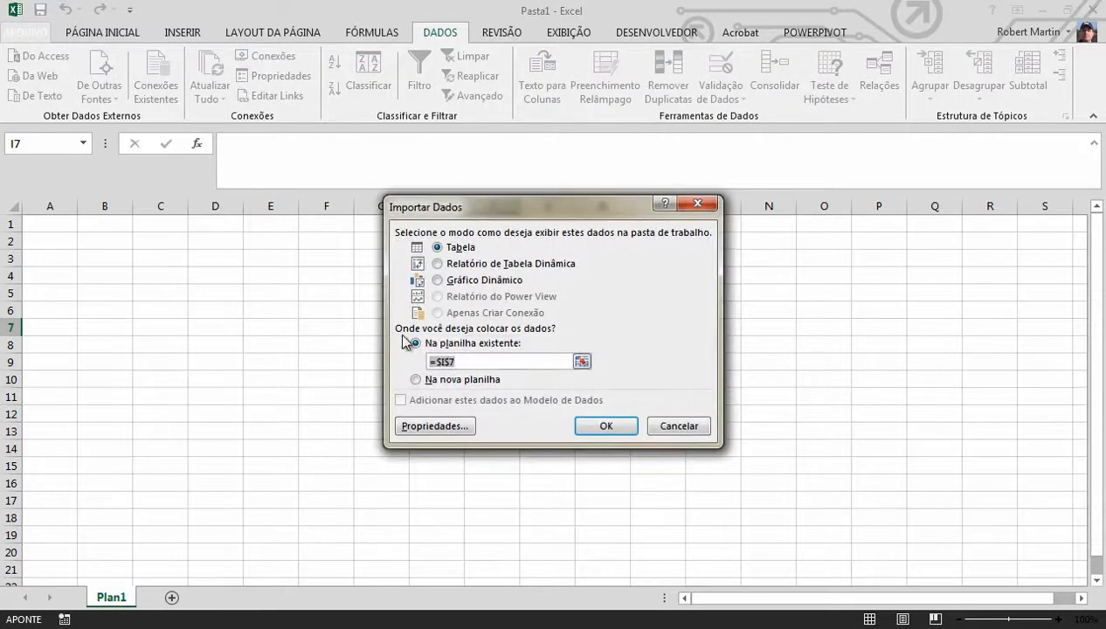
pyautogui.click(35, 224)
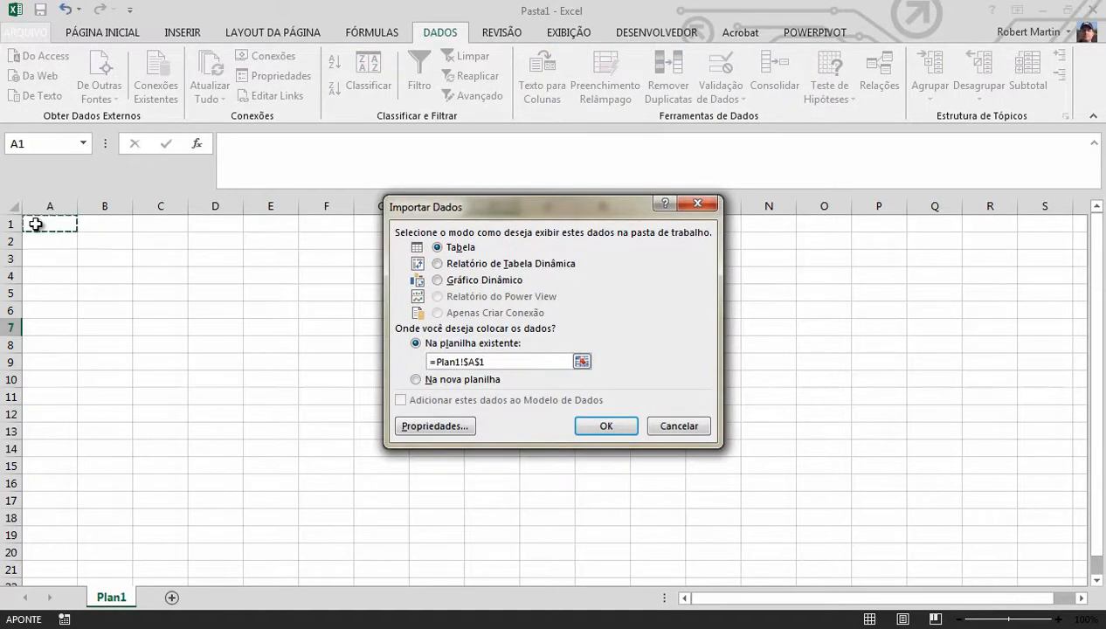
pyautogui.click(617, 430)
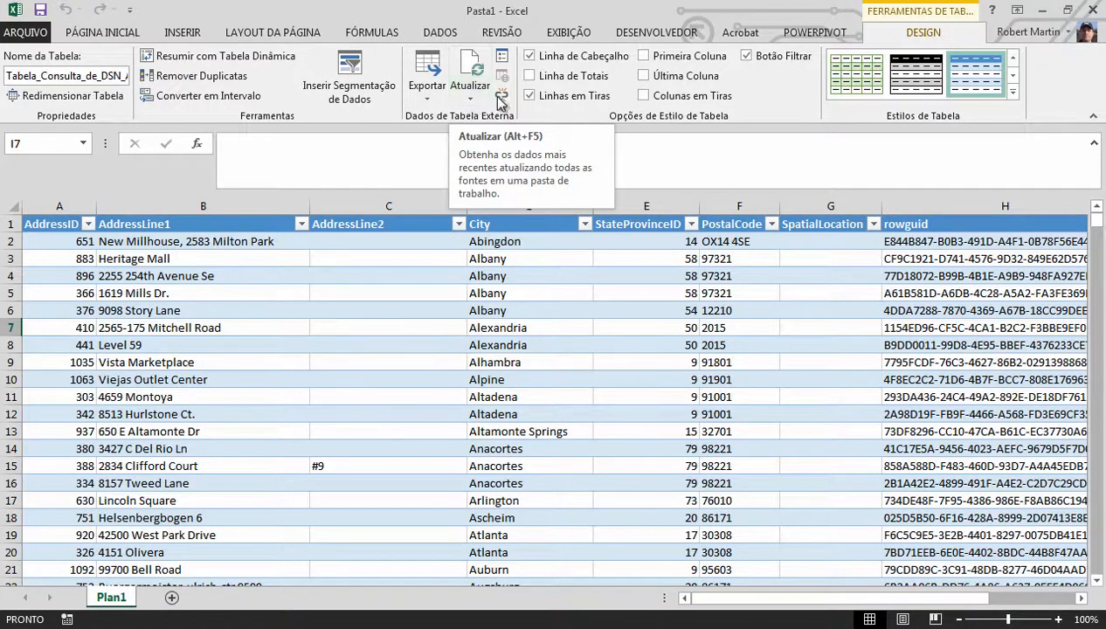
# Open the imported table's connection properties and set the connection to refresh every 5 minutes
pyautogui.click(471, 99)
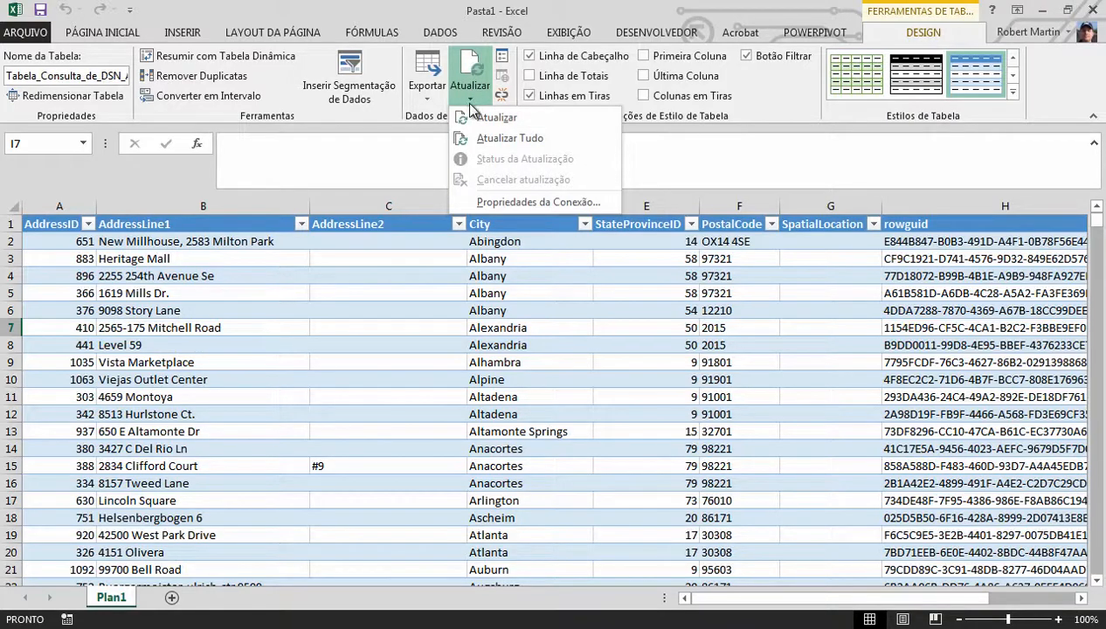
pyautogui.click(486, 202)
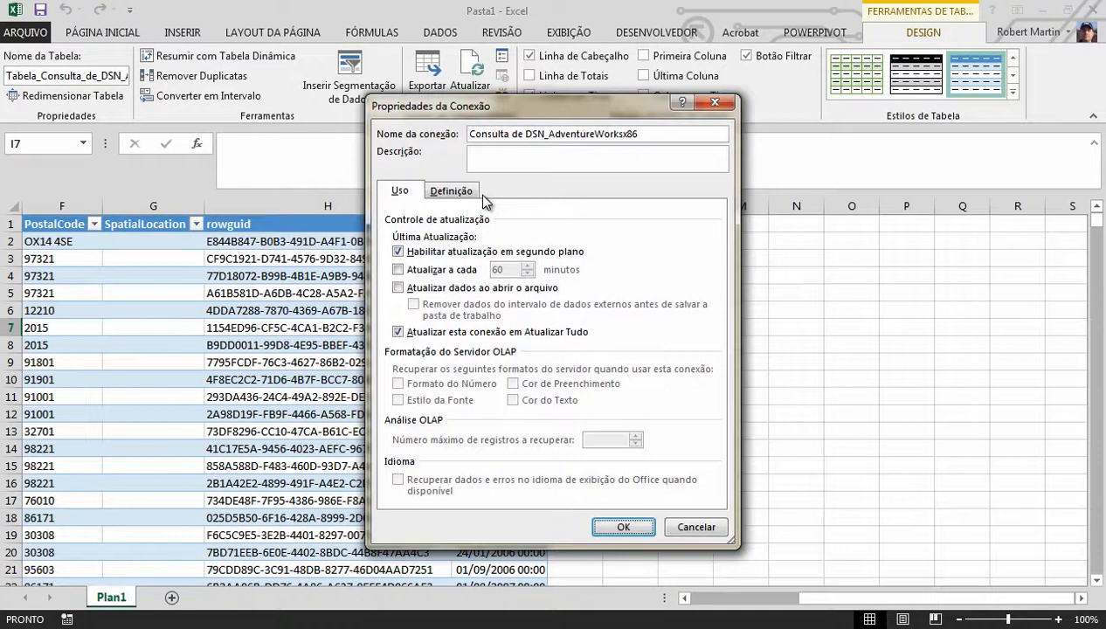
pyautogui.click(412, 271)
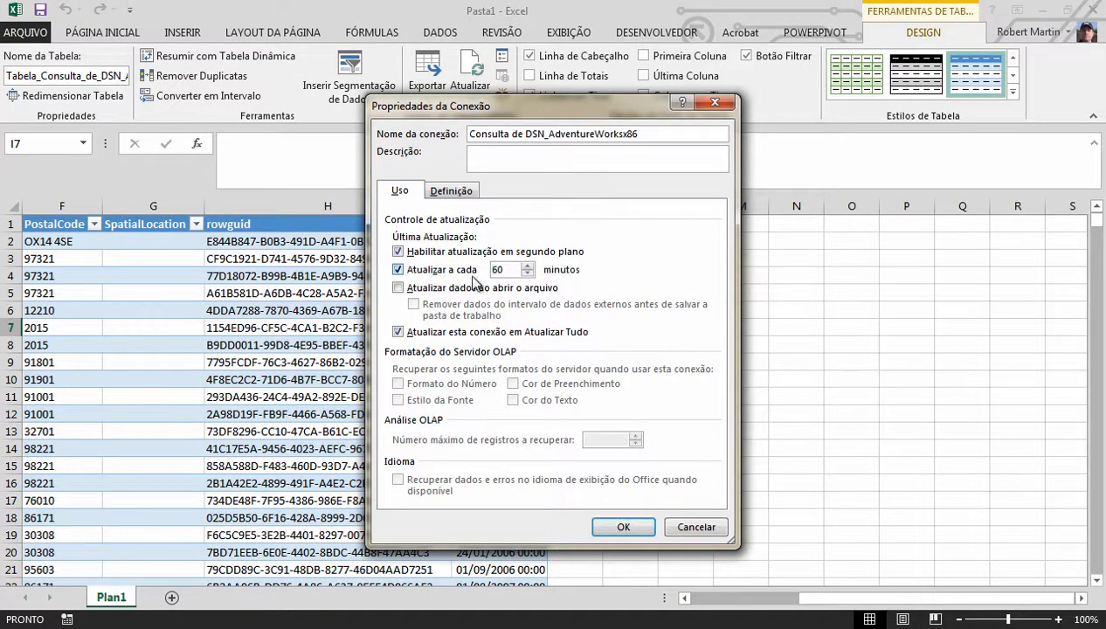
pyautogui.moveTo(505, 269); pyautogui.dragTo(488, 268)
pyautogui.write('5')
# Examine the connection string in the connection definition, try the save password option, and cancel the connection properties
pyautogui.click(449, 198)
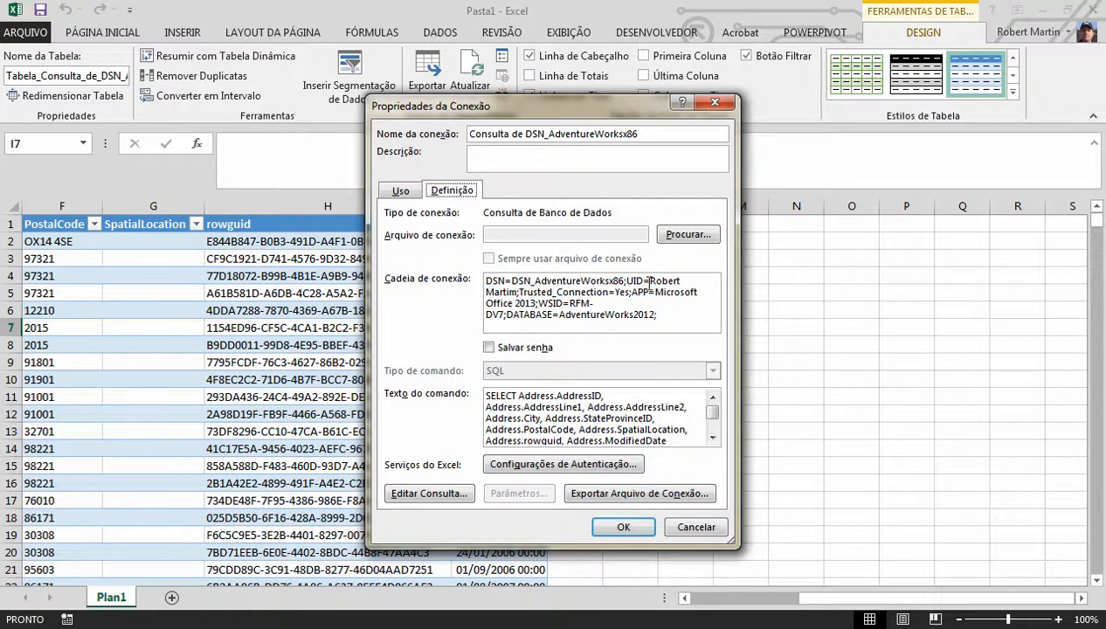
pyautogui.moveTo(651, 281); pyautogui.dragTo(517, 294)
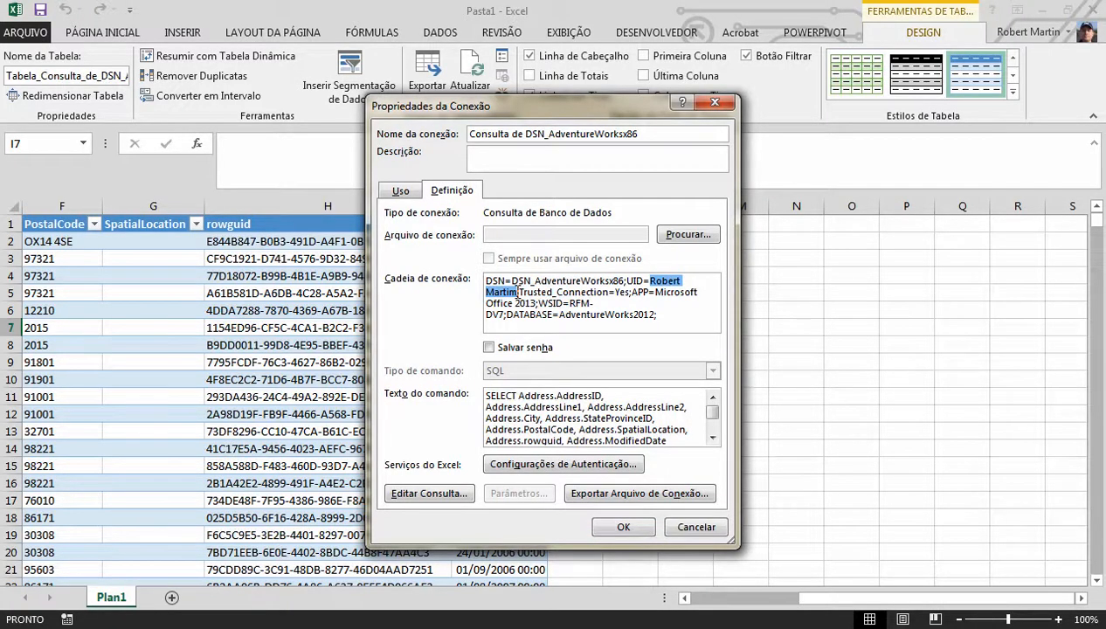
pyautogui.click(490, 347)
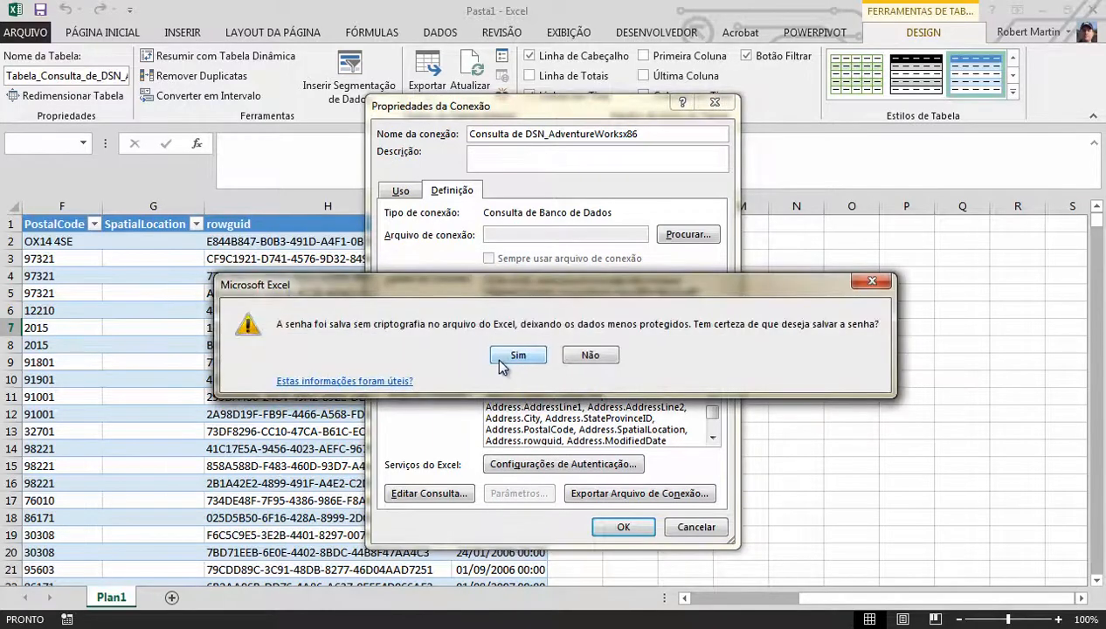
pyautogui.click(515, 356)
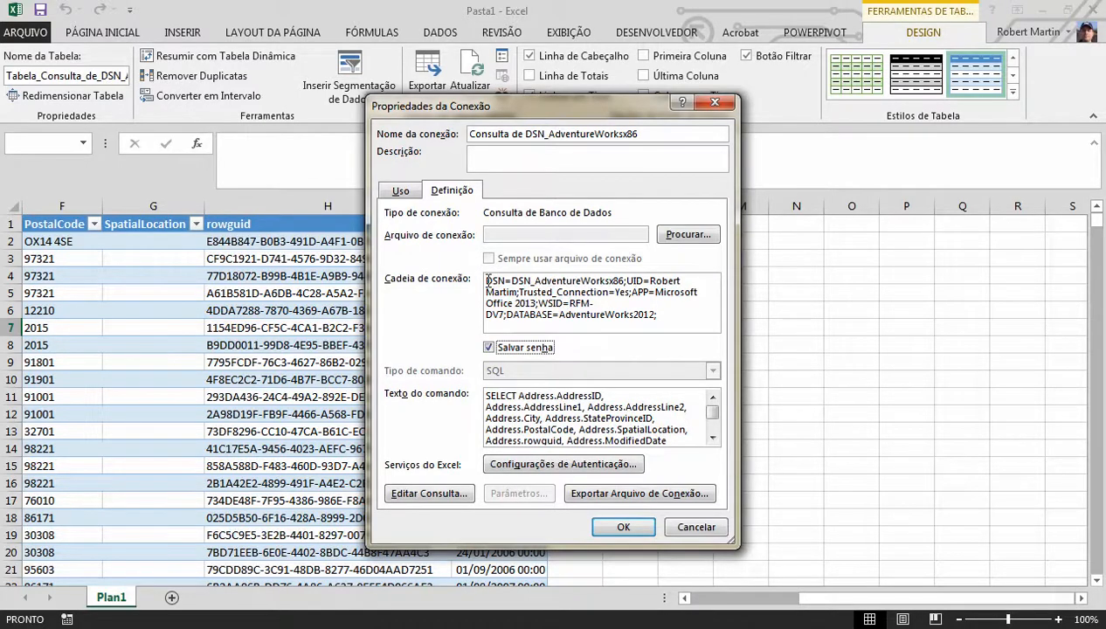
pyautogui.moveTo(487, 280); pyautogui.dragTo(669, 334)
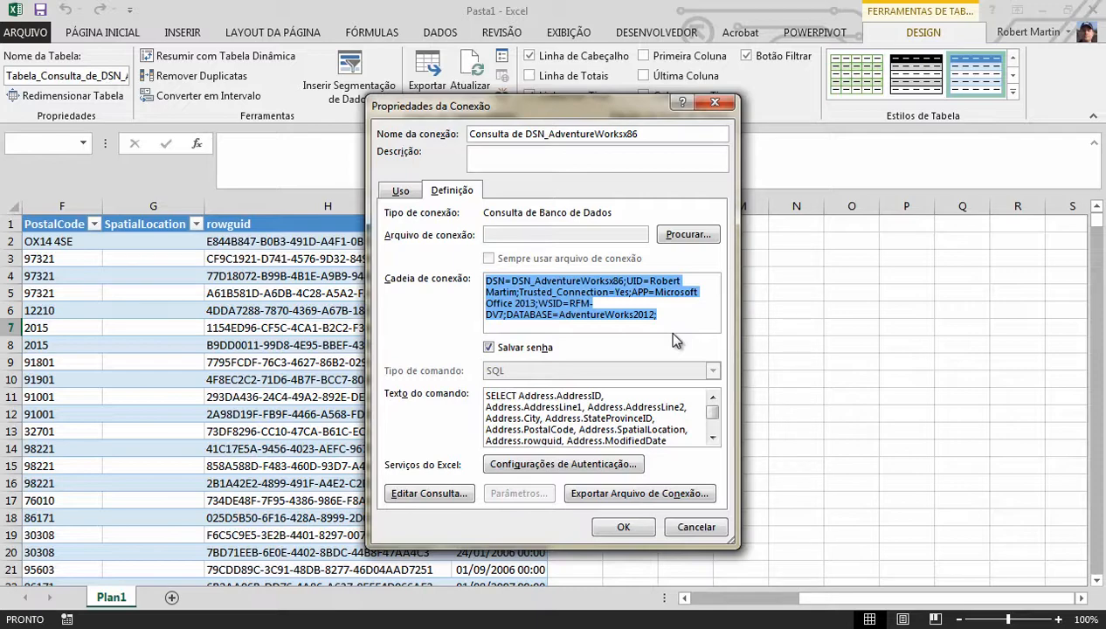
pyautogui.click(696, 527)
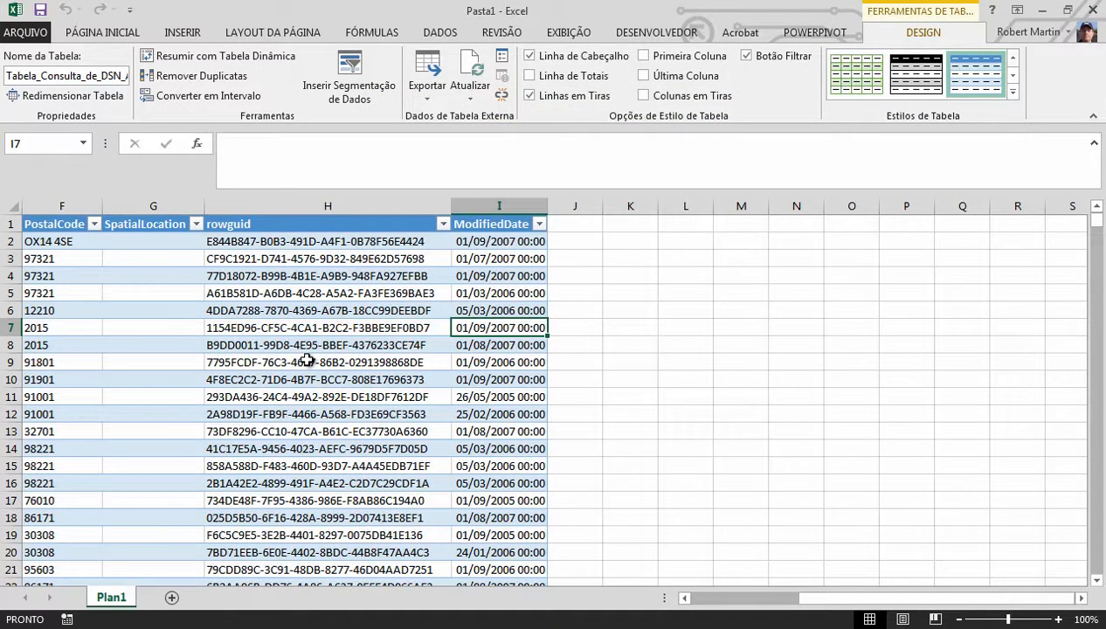
# Add a new worksheet, look at the other external data sources Excel offers, and switch to Access
pyautogui.click(171, 597)
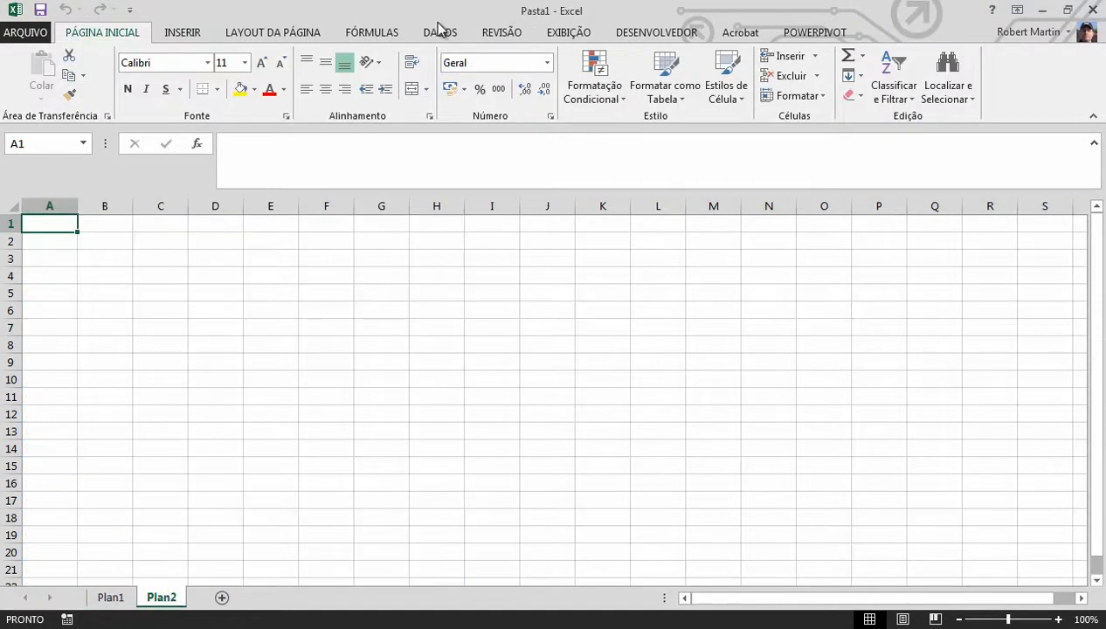
pyautogui.click(439, 33)
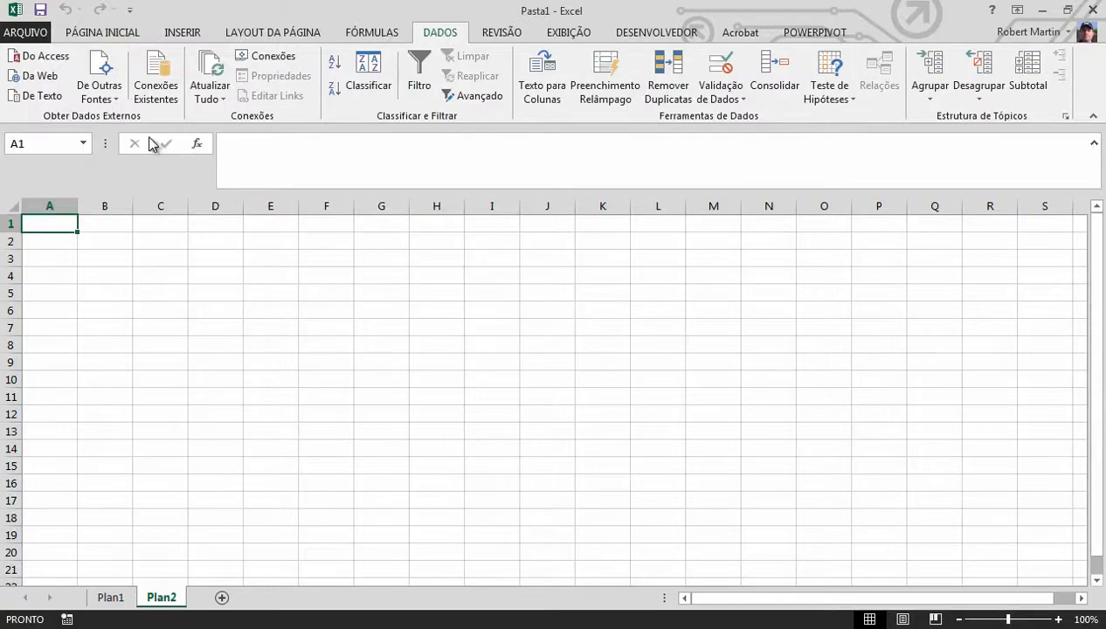
pyautogui.click(100, 96)
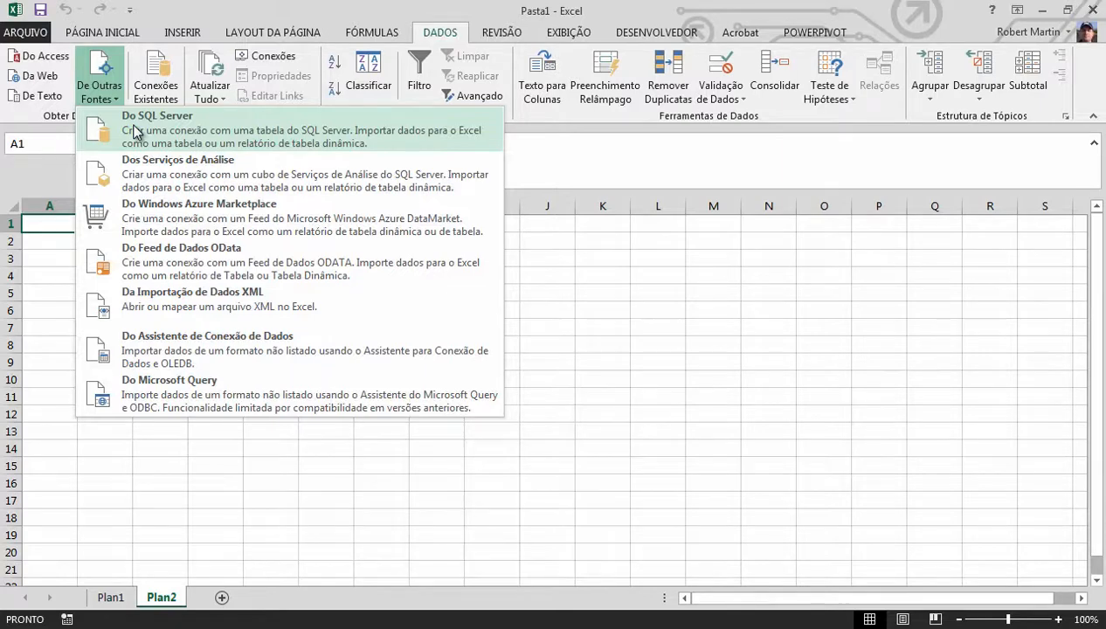
pyautogui.click(192, 489)
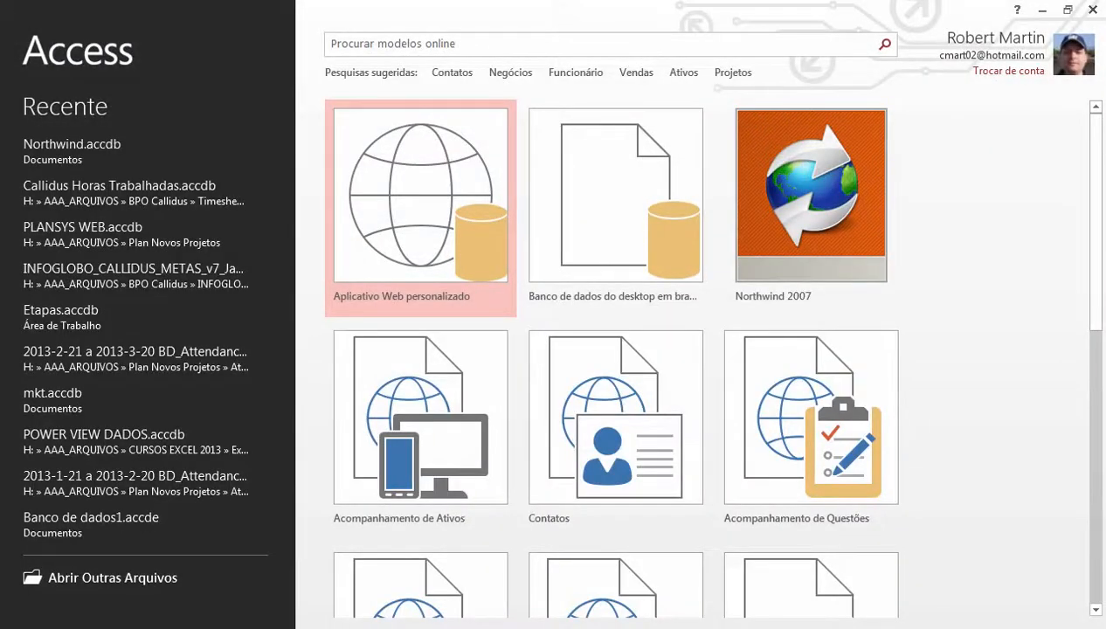
# In Access, create the blank desktop database Banco de dados2.accdb and start an ODBC connection that creates linked tables
pyautogui.click(604, 239)
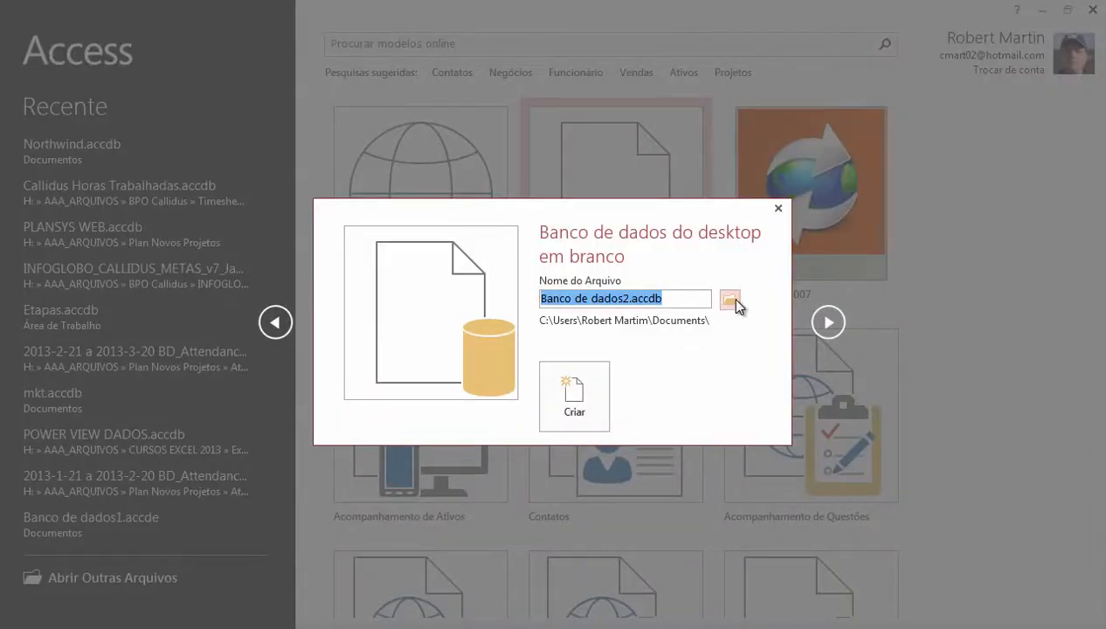
pyautogui.click(583, 411)
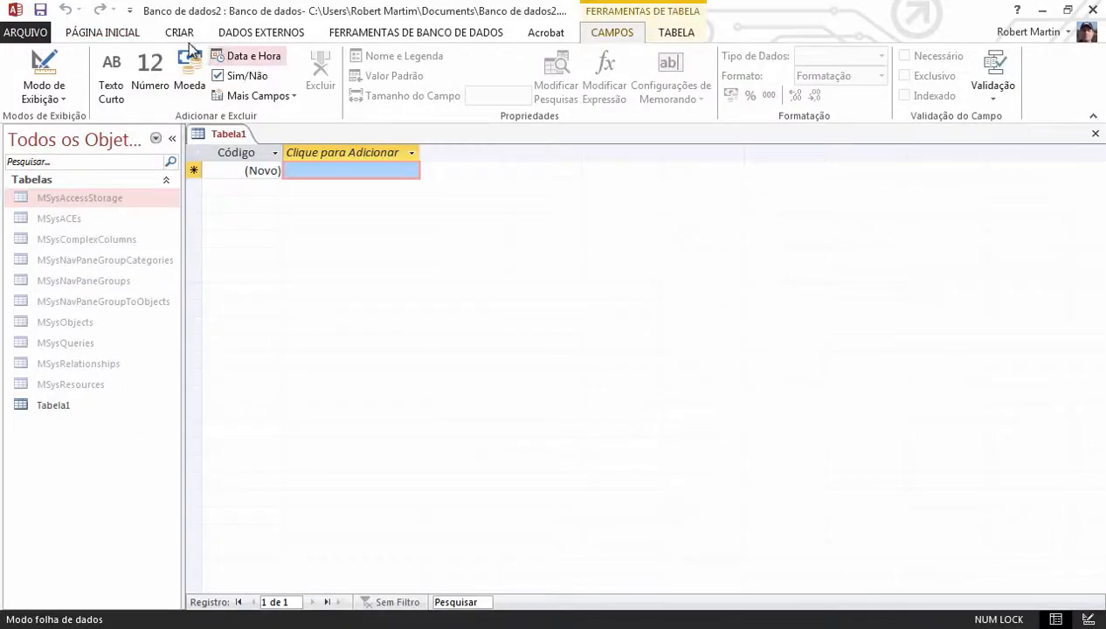
pyautogui.click(276, 32)
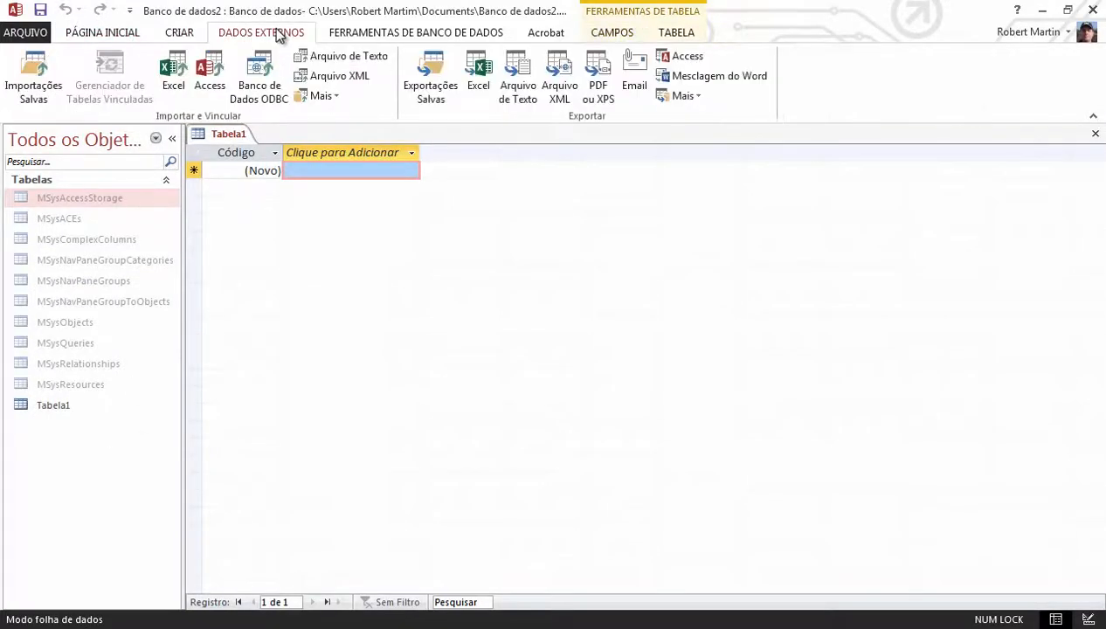
pyautogui.click(262, 67)
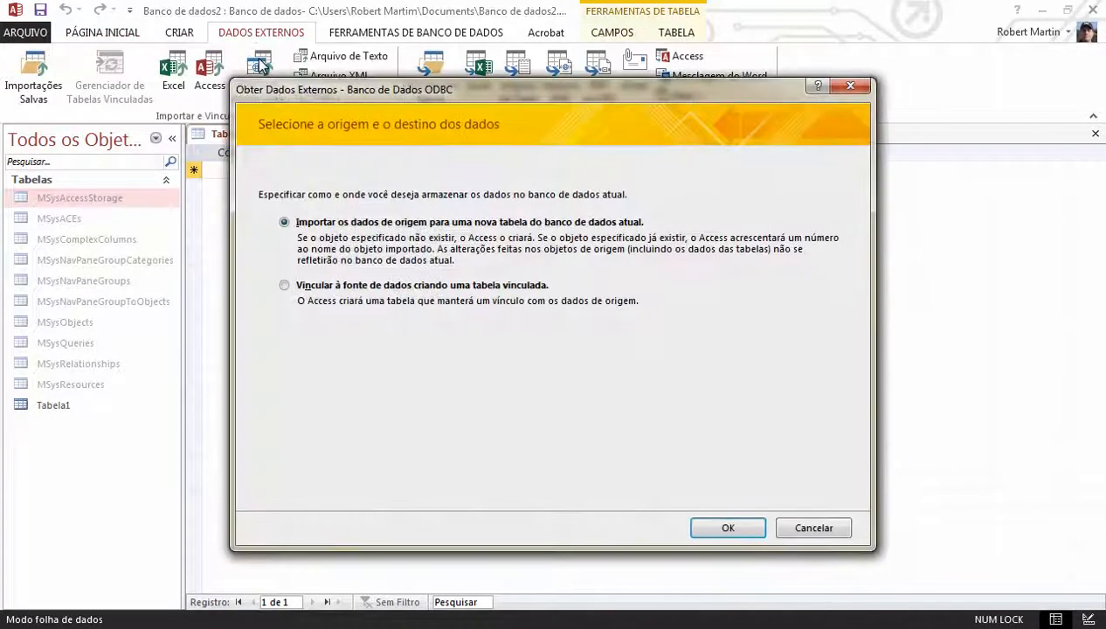
pyautogui.click(332, 284)
pyautogui.click(730, 527)
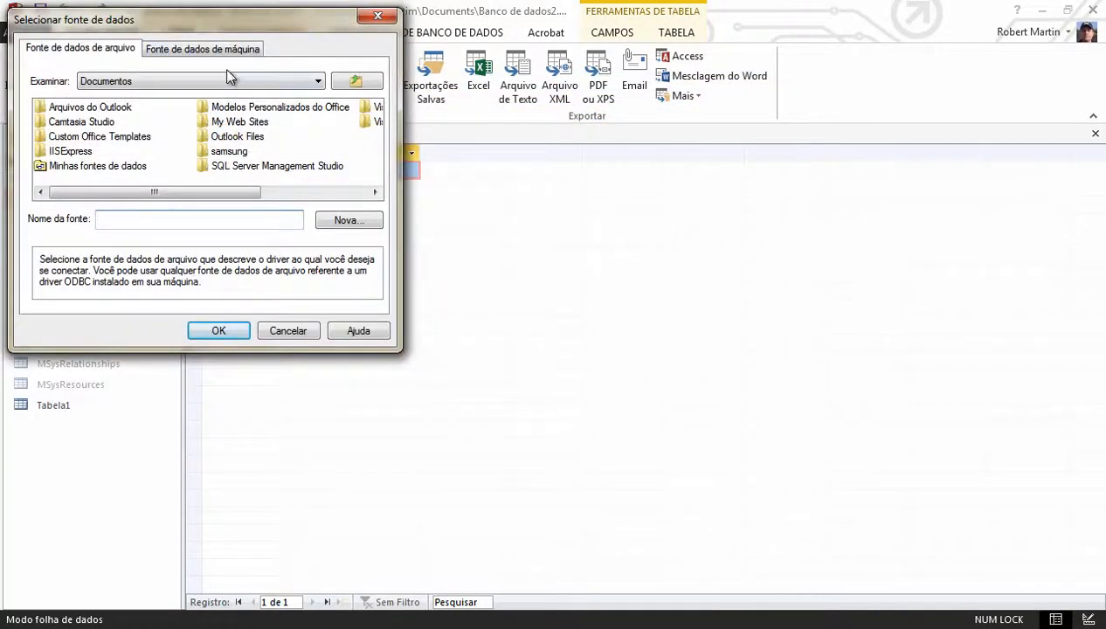
# Choose DSN_AdventureWorksx86 from the machine data sources for the linked tables
pyautogui.click(202, 48)
pyautogui.click(108, 99)
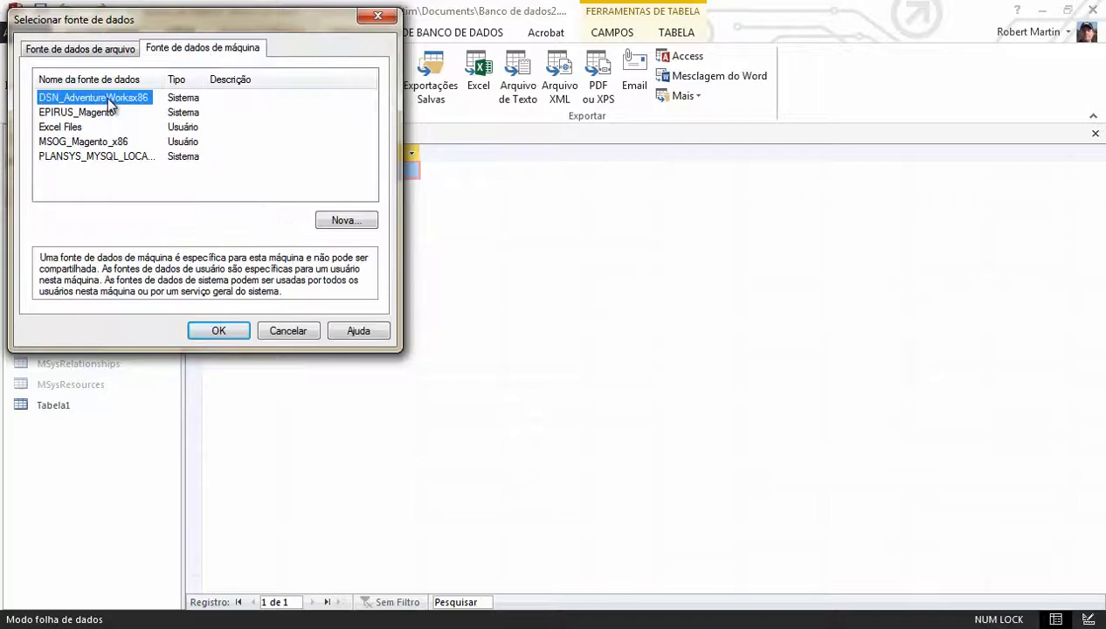
pyautogui.click(222, 332)
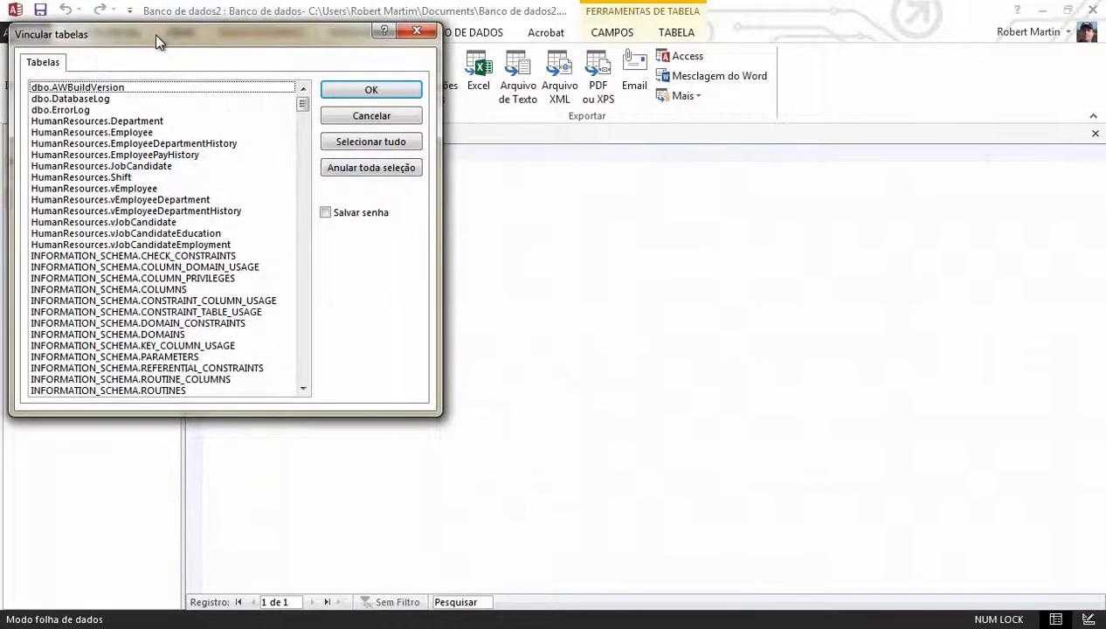
# Try to link the Person.Person table from the list of available tables, without saving the password
pyautogui.click(112, 110)
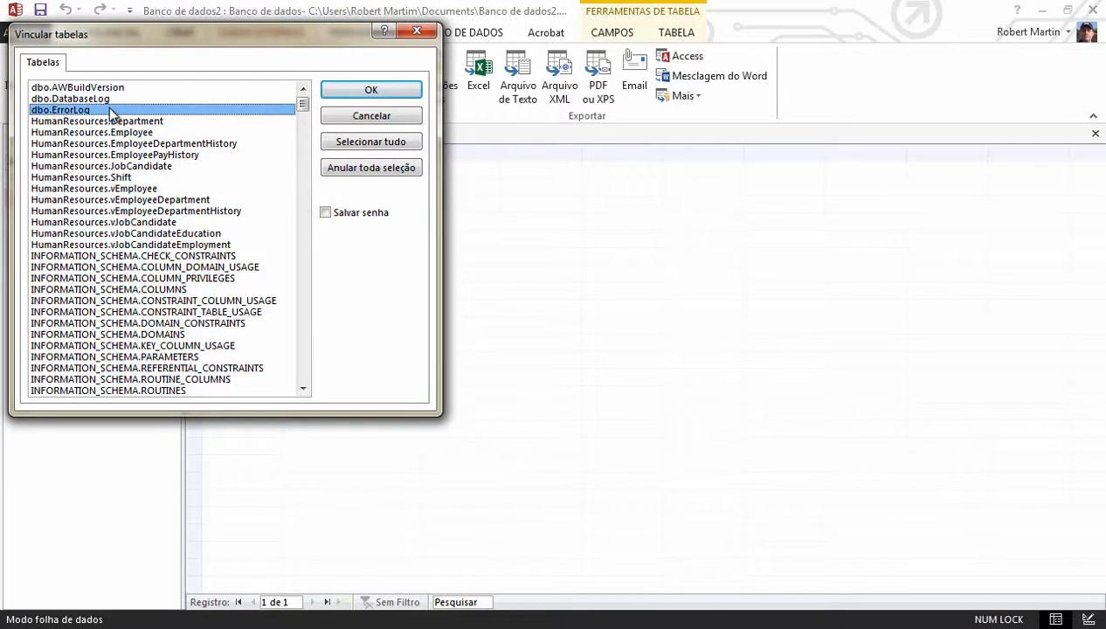
pyautogui.click(351, 142)
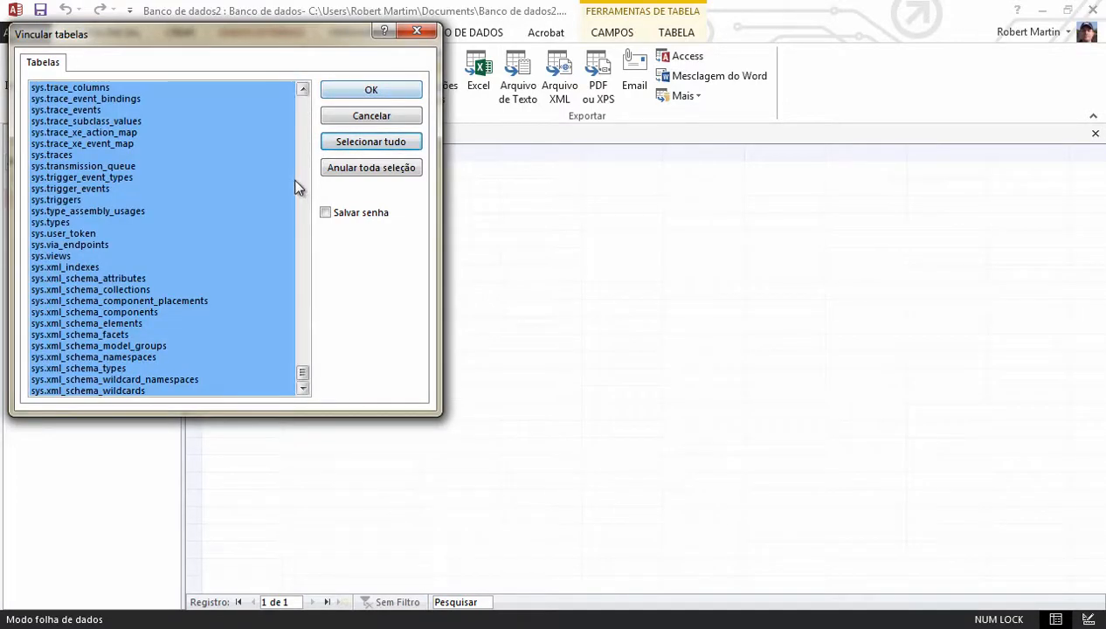
pyautogui.click(340, 170)
pyautogui.scroll(-9, 307, 179)
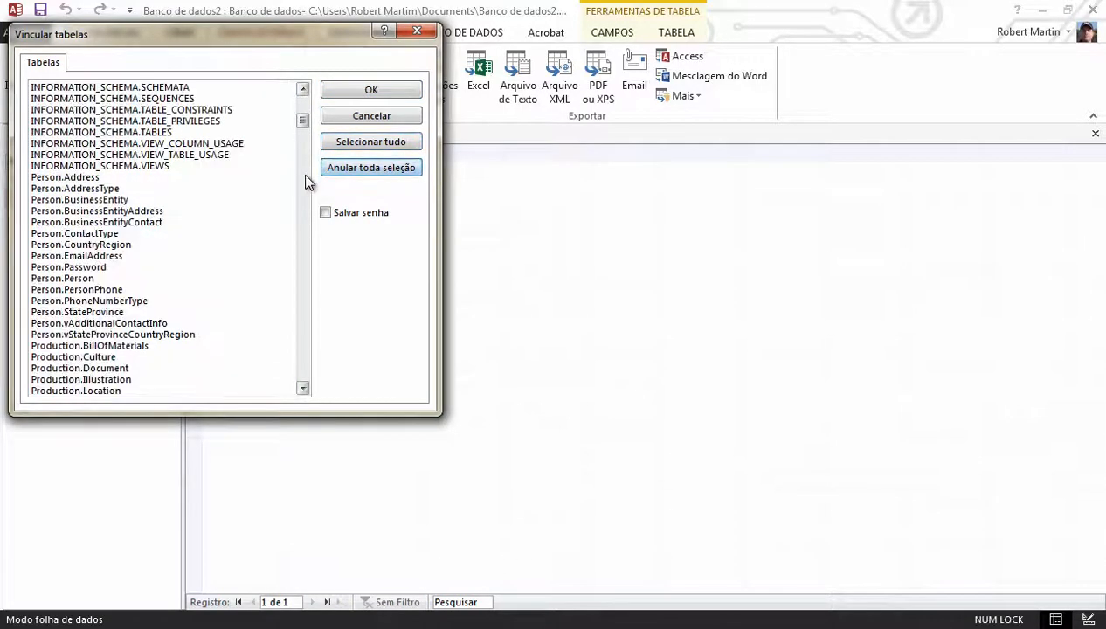
pyautogui.click(61, 278)
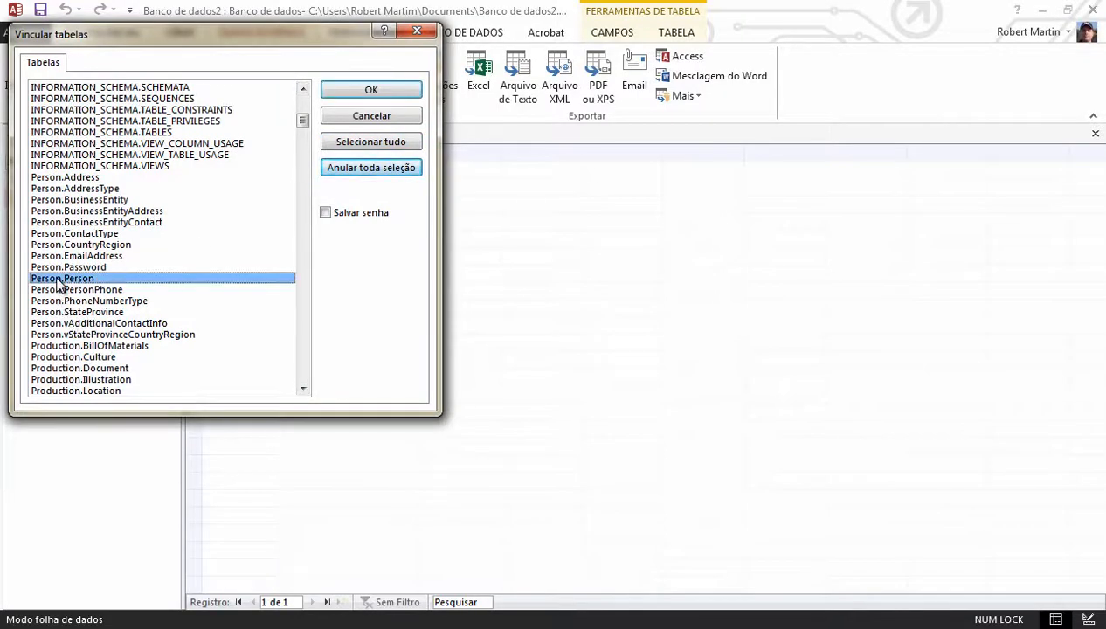
pyautogui.click(372, 92)
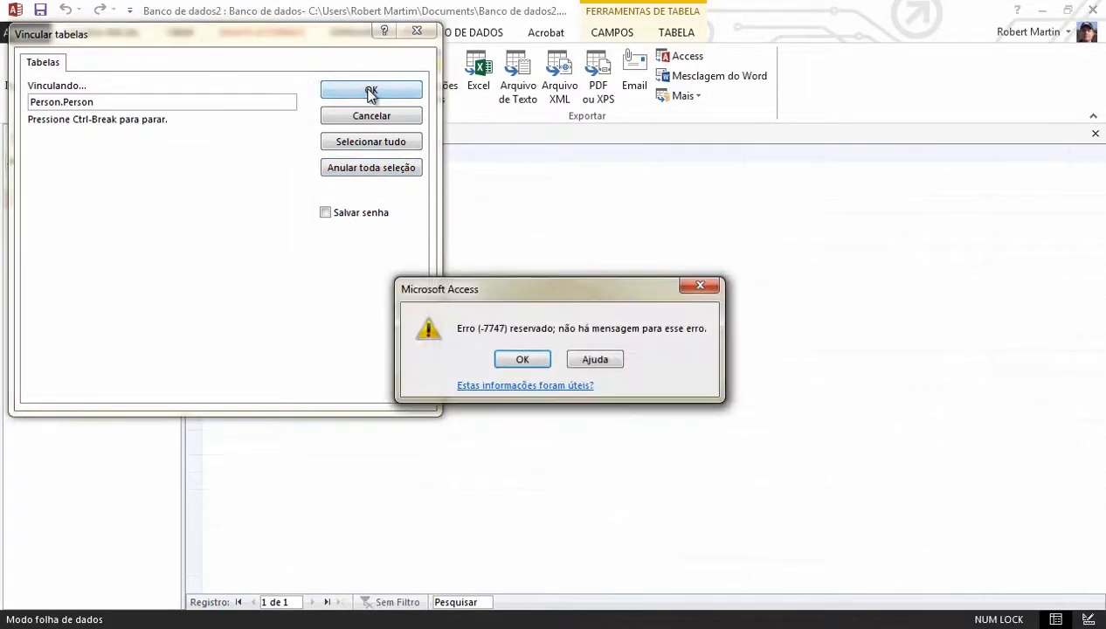
pyautogui.click(523, 361)
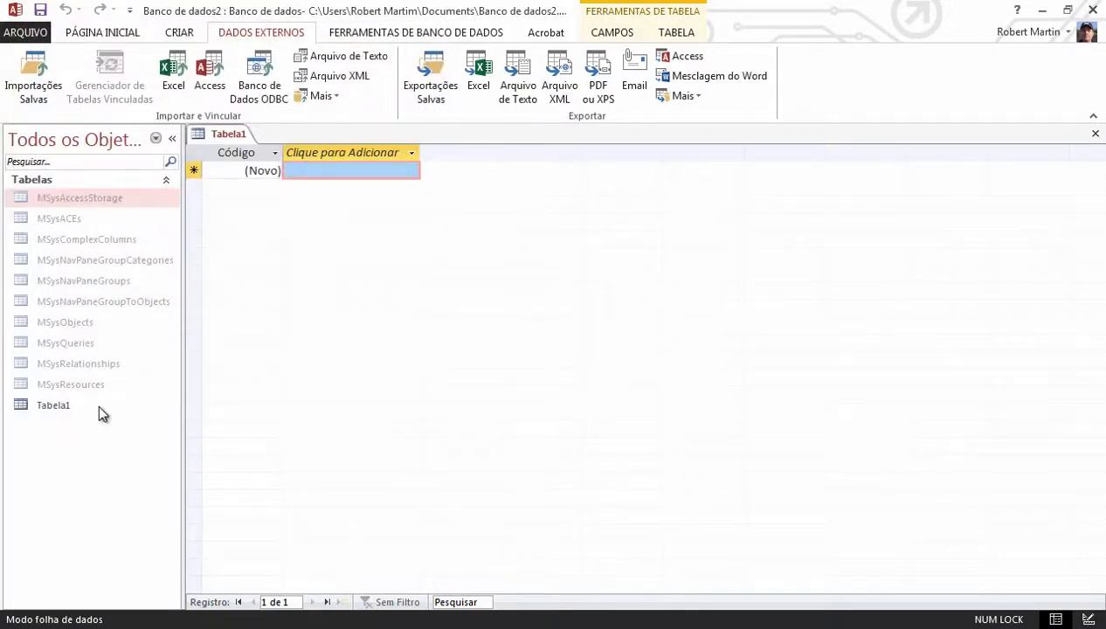
# Start another ODBC connection that creates linked tables, using the machine data source DSN_AdventureWorksx86
pyautogui.click(262, 84)
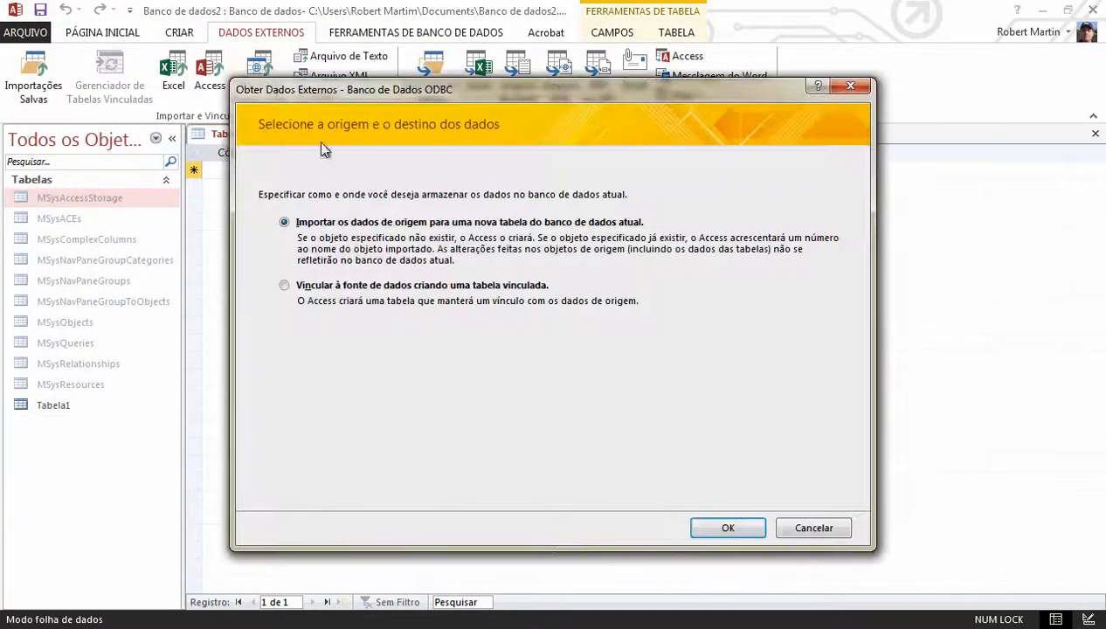
pyautogui.click(480, 284)
pyautogui.click(728, 528)
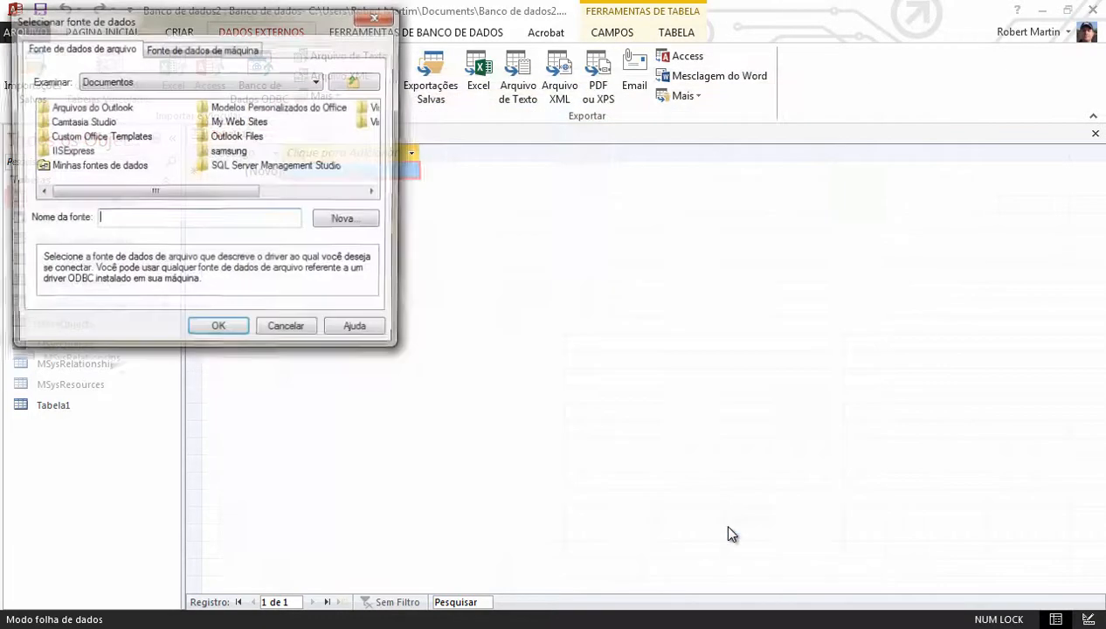
pyautogui.click(186, 50)
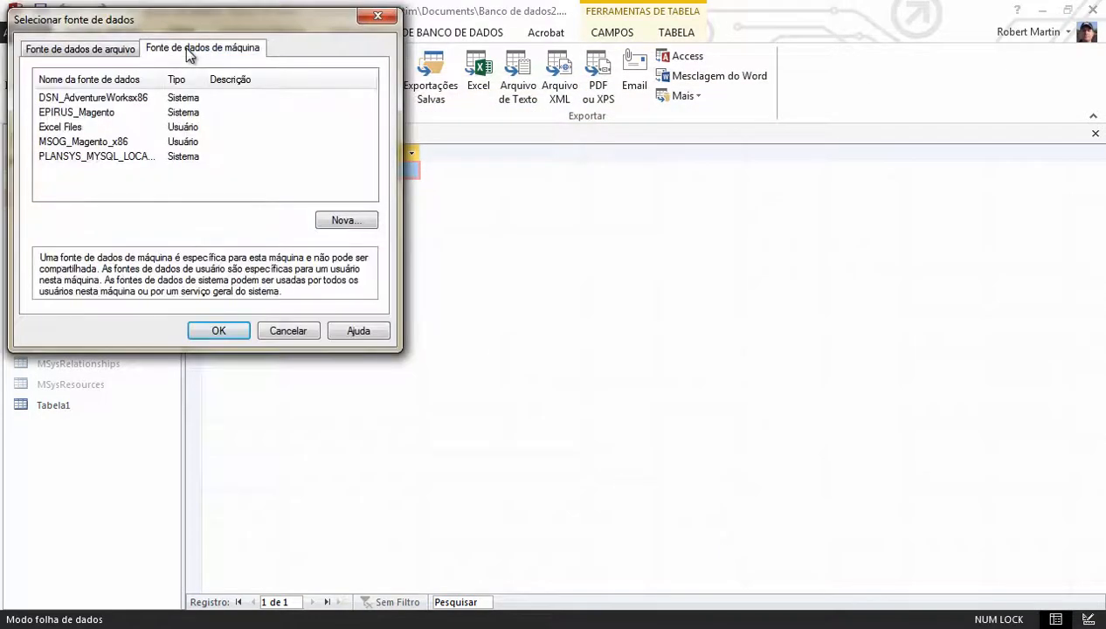
pyautogui.doubleClick(66, 90)
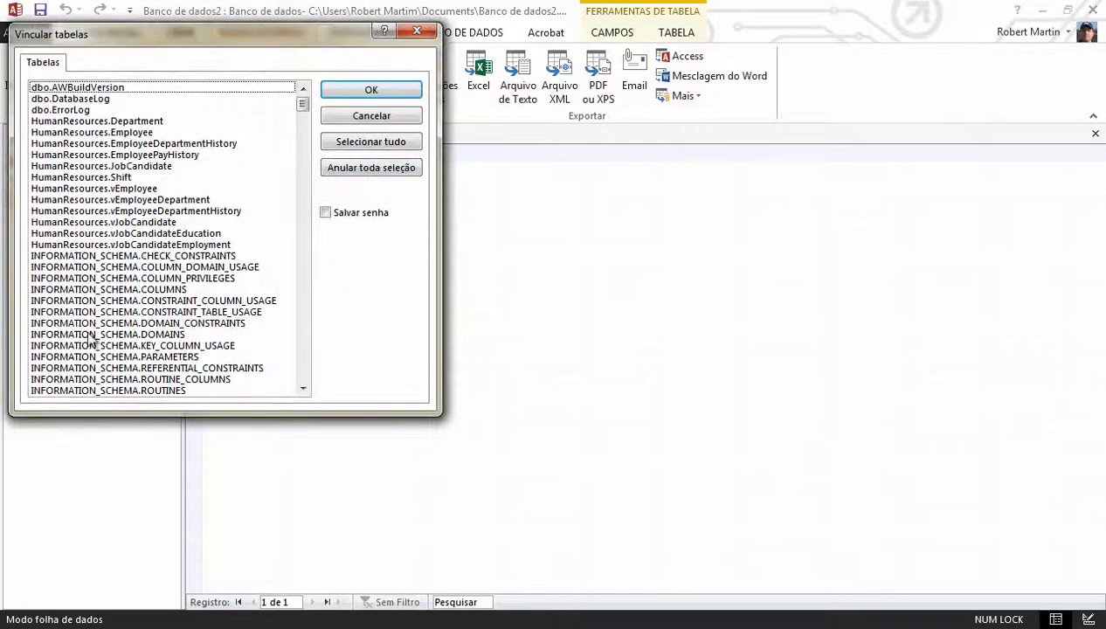
# Link the Person.Address table and open the linked table to view its records
pyautogui.click(299, 341)
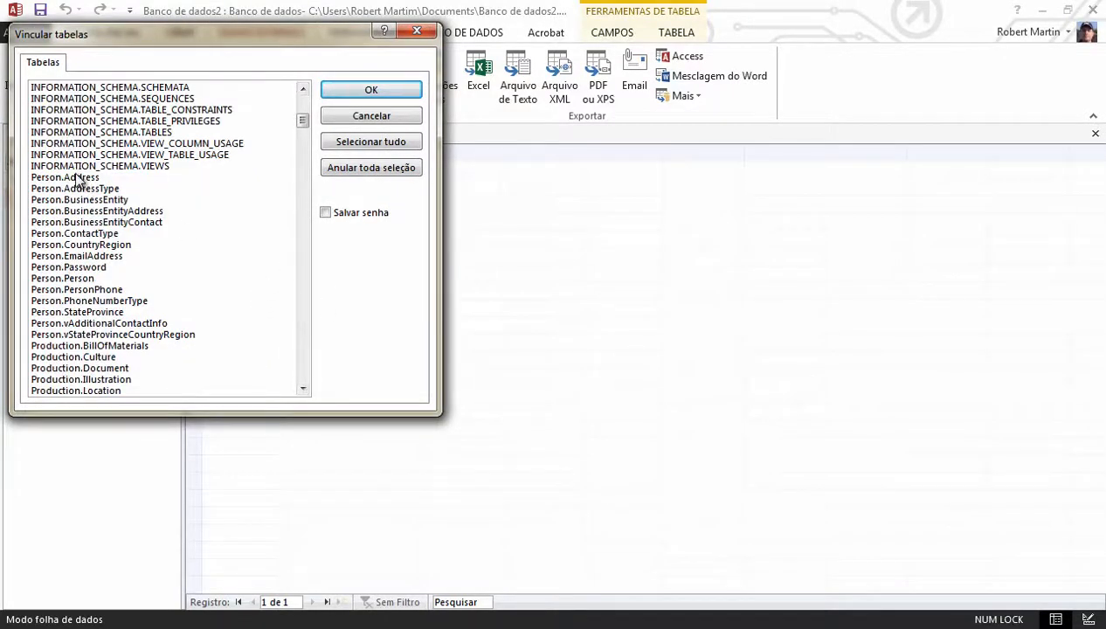
pyautogui.click(77, 179)
pyautogui.click(304, 371)
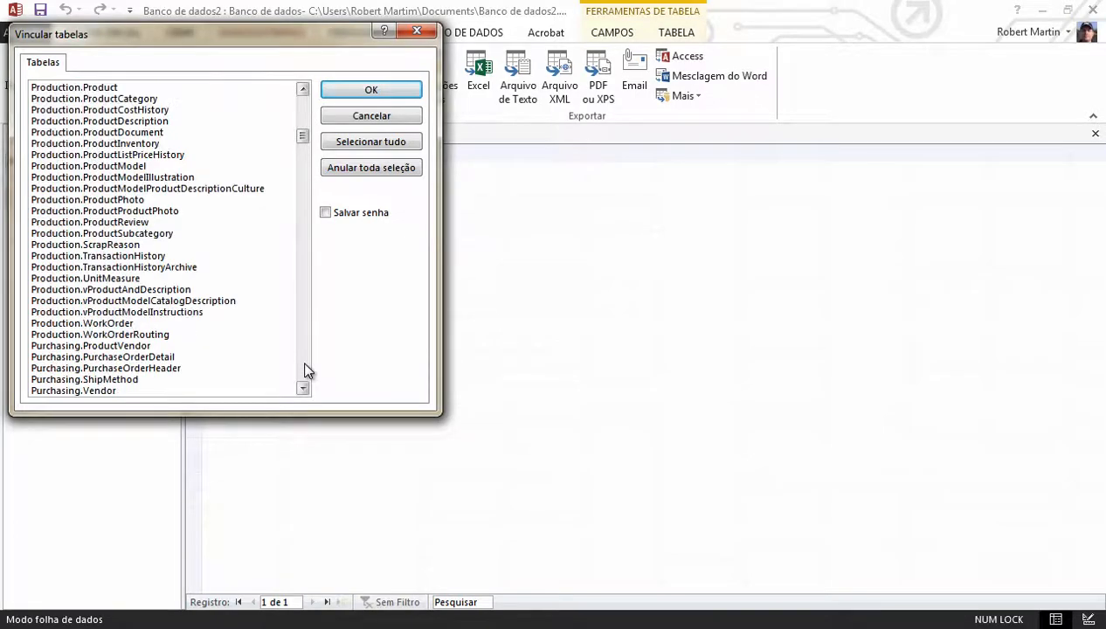
pyautogui.click(363, 92)
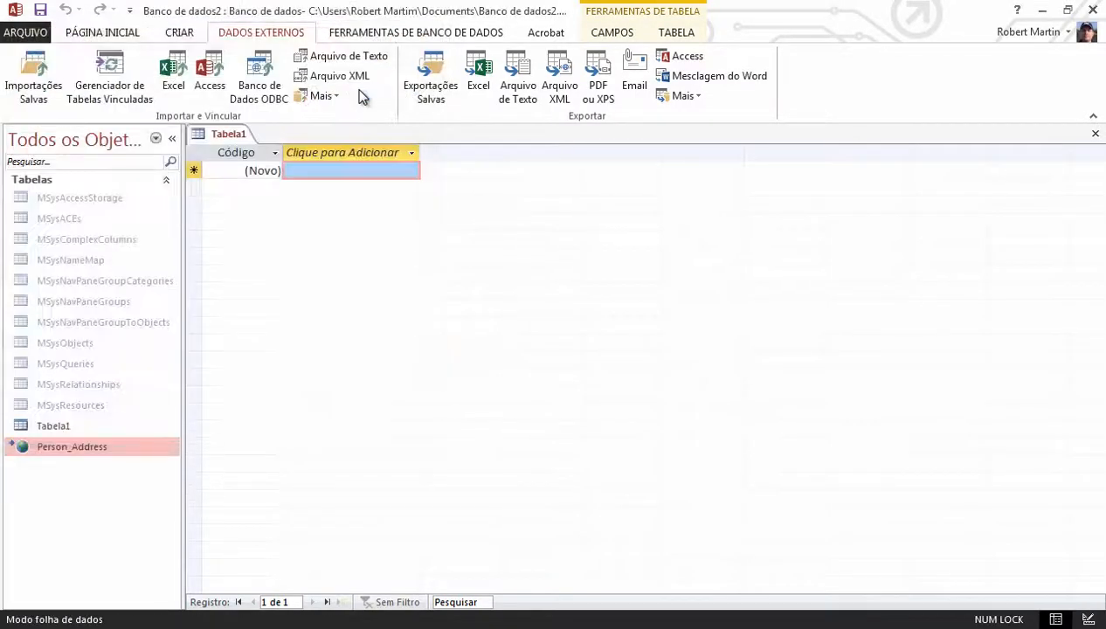
pyautogui.doubleClick(77, 447)
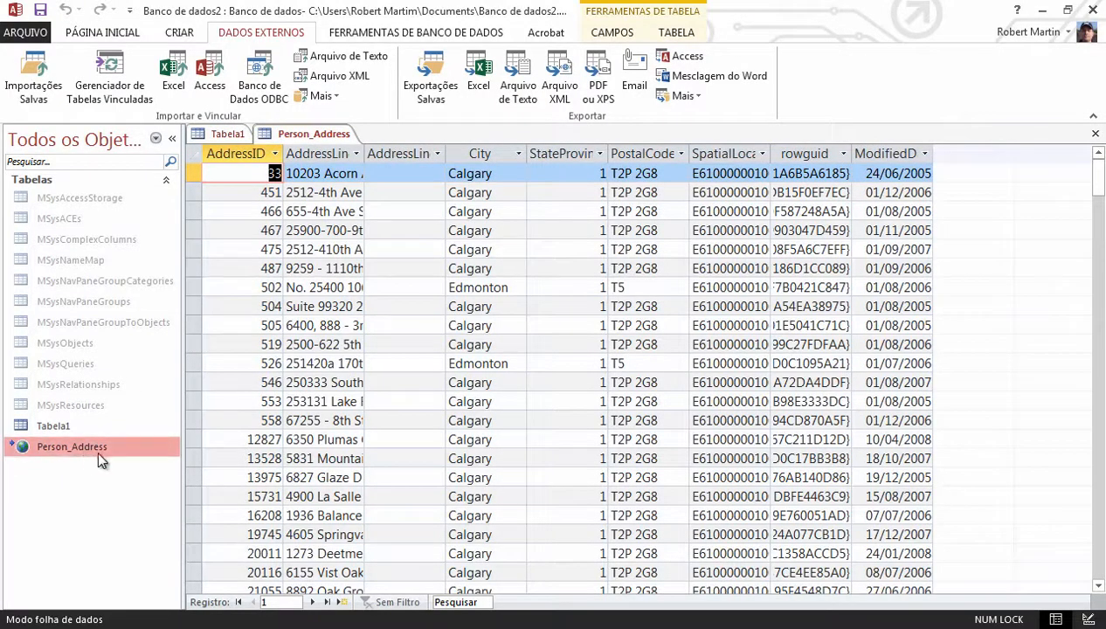
pyautogui.moveTo(77, 449)
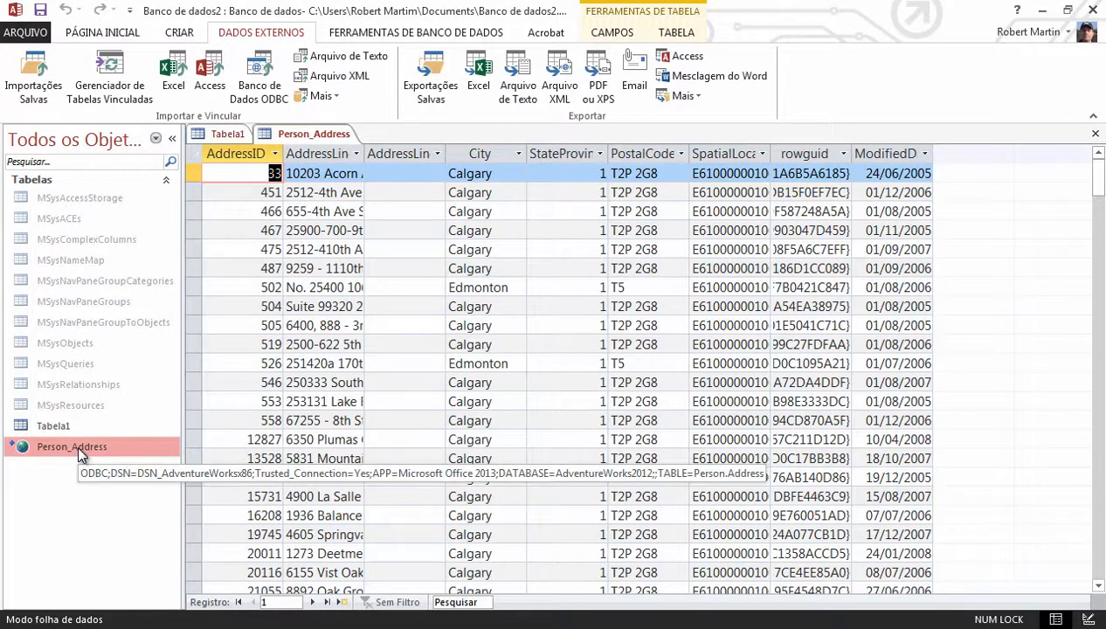